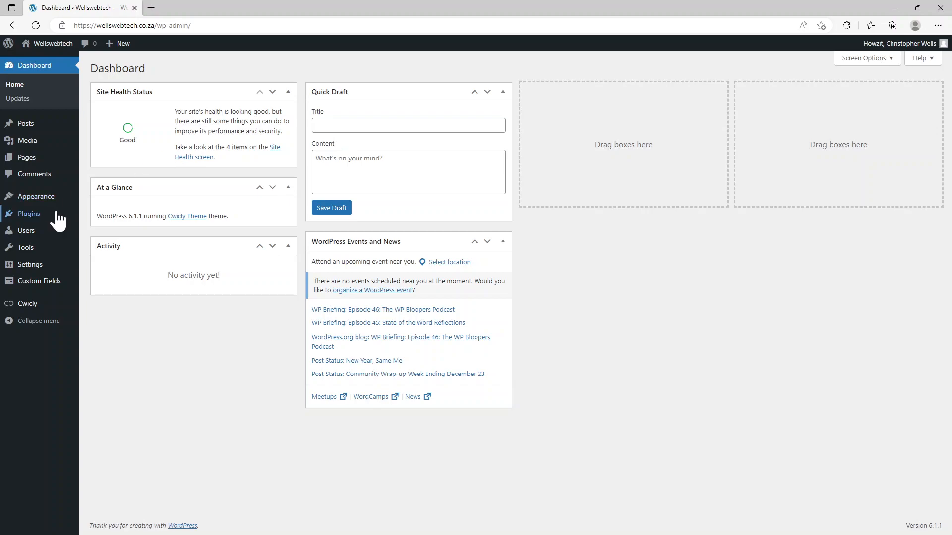
# - Open the site editor and show its list of template parts
pyautogui.moveTo(34, 166)
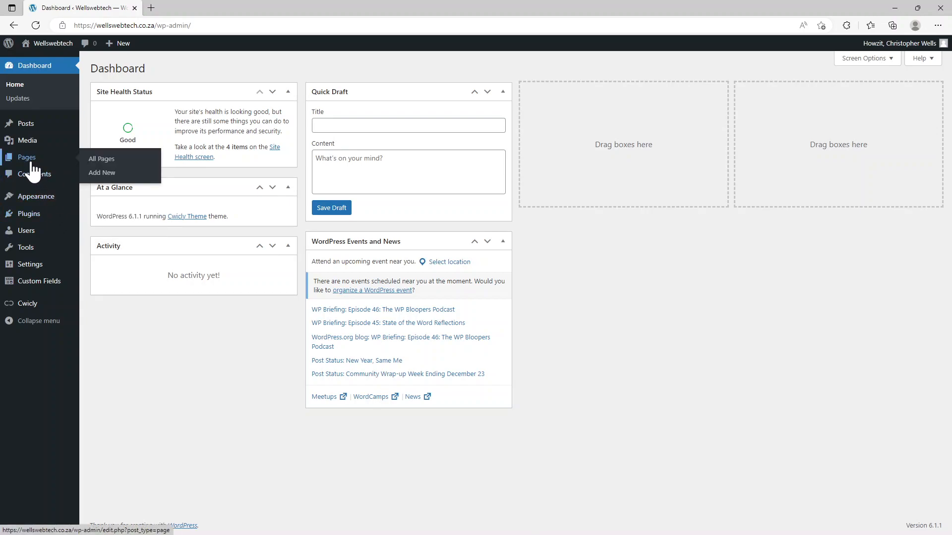
pyautogui.moveTo(38, 201)
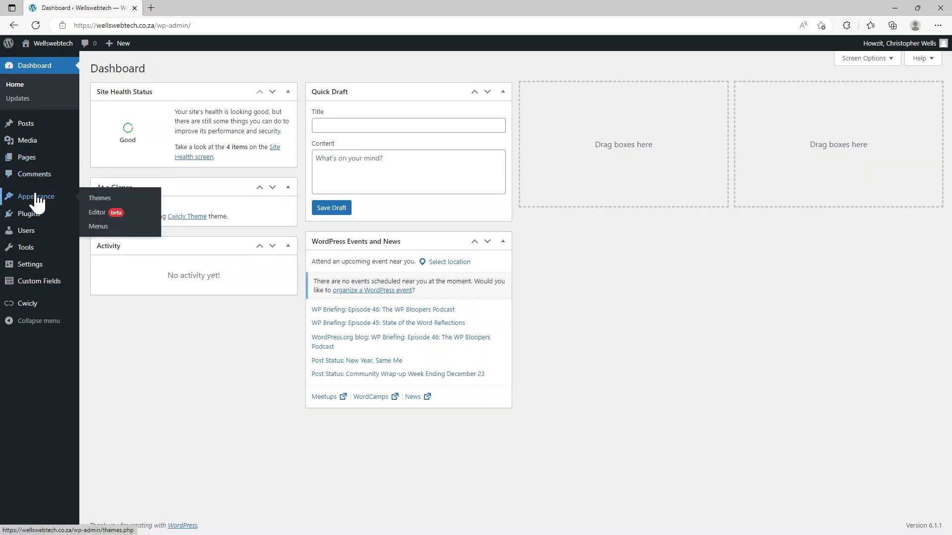
pyautogui.click(95, 219)
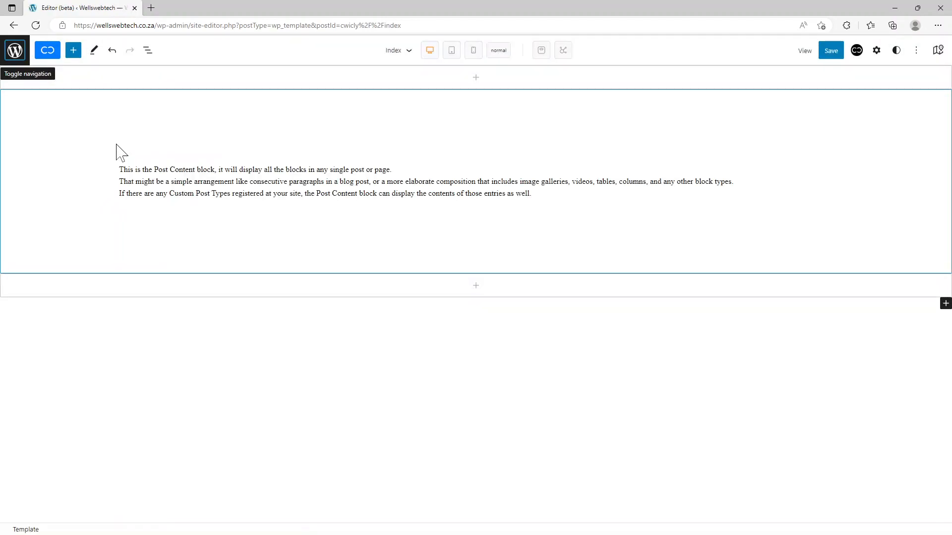
pyautogui.click(14, 55)
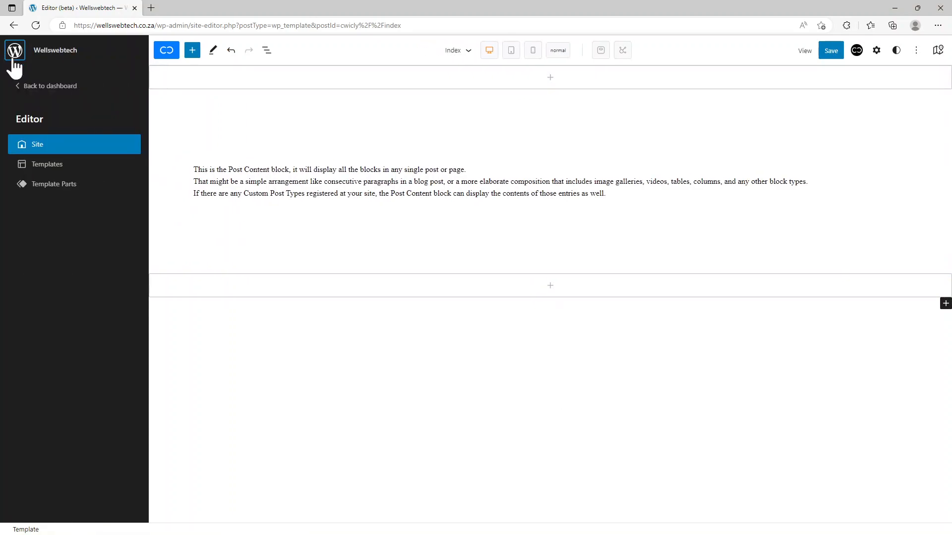
pyautogui.click(46, 186)
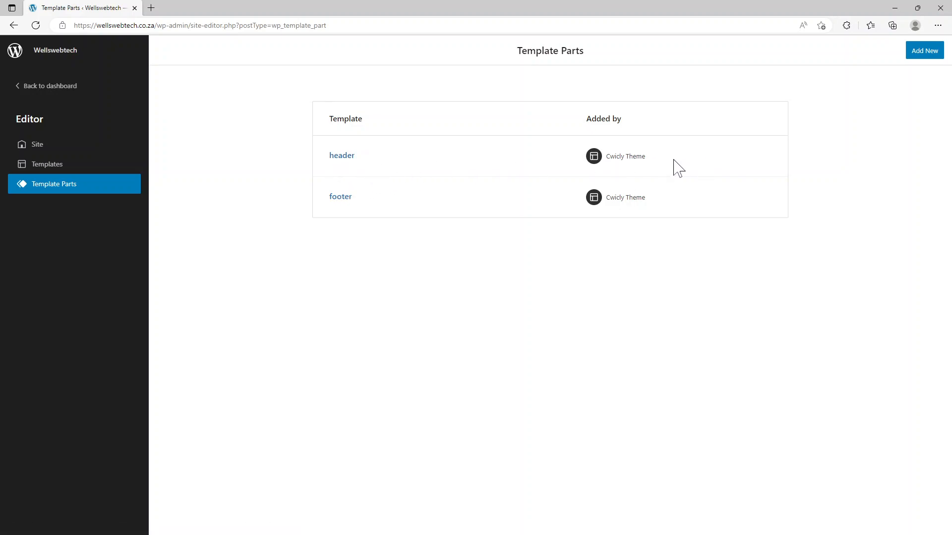
# - Create a new template part named "Wellswebtech Header" with its area set to Header
pyautogui.click(925, 51)
pyautogui.click(409, 215)
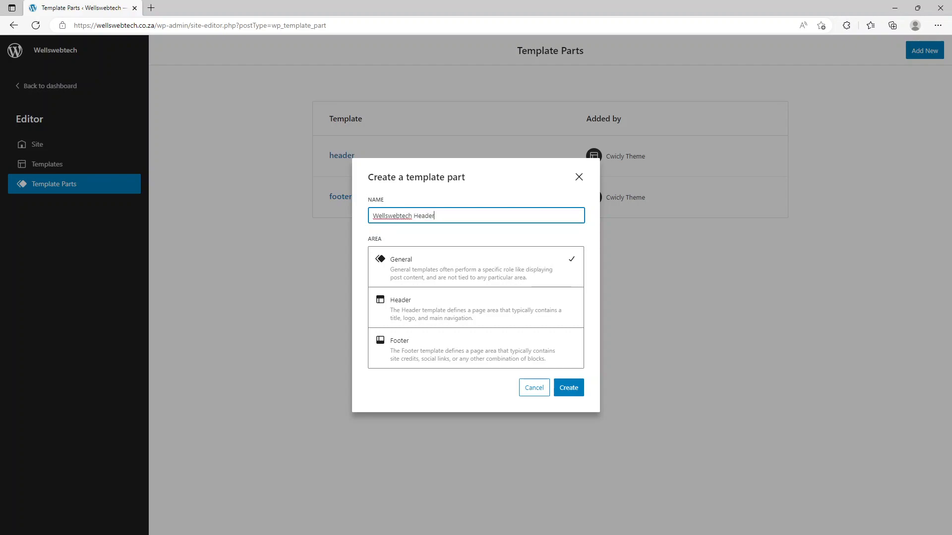
pyautogui.click(449, 317)
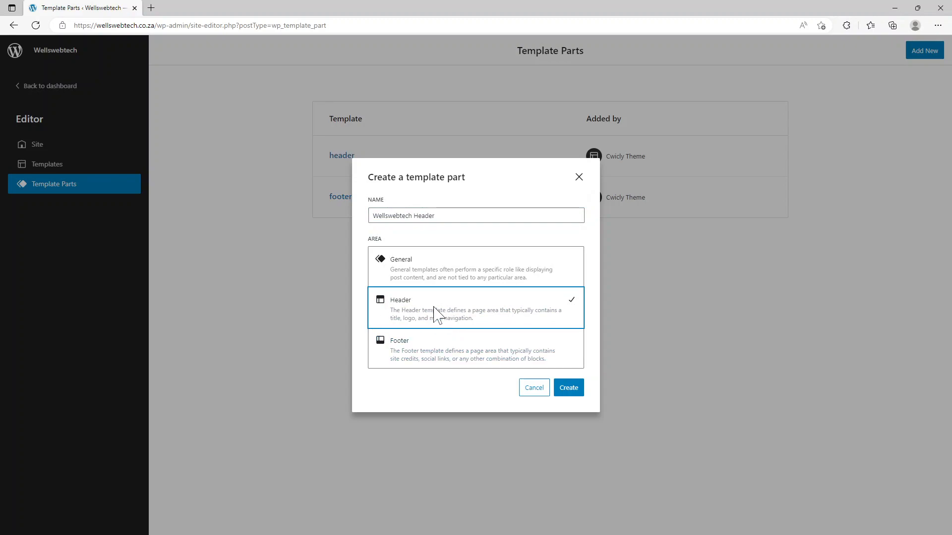
pyautogui.click(568, 389)
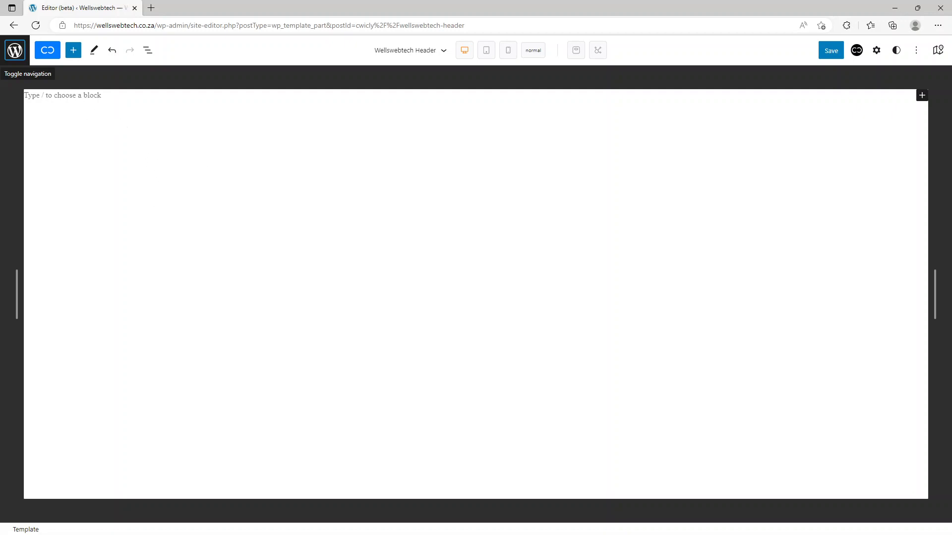
# - Show the block list view and insert a Section block into the empty header template part
pyautogui.click(149, 52)
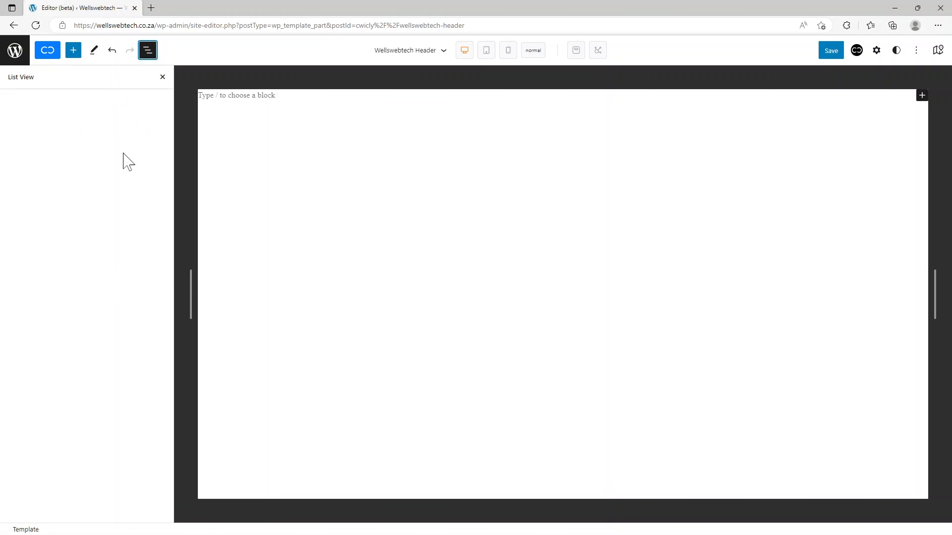
pyautogui.click(199, 96)
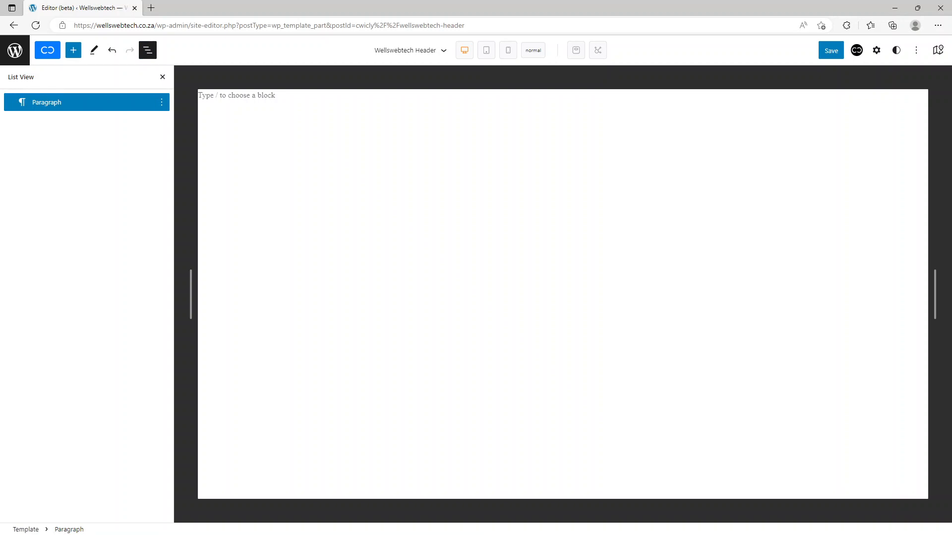
pyautogui.write('/')
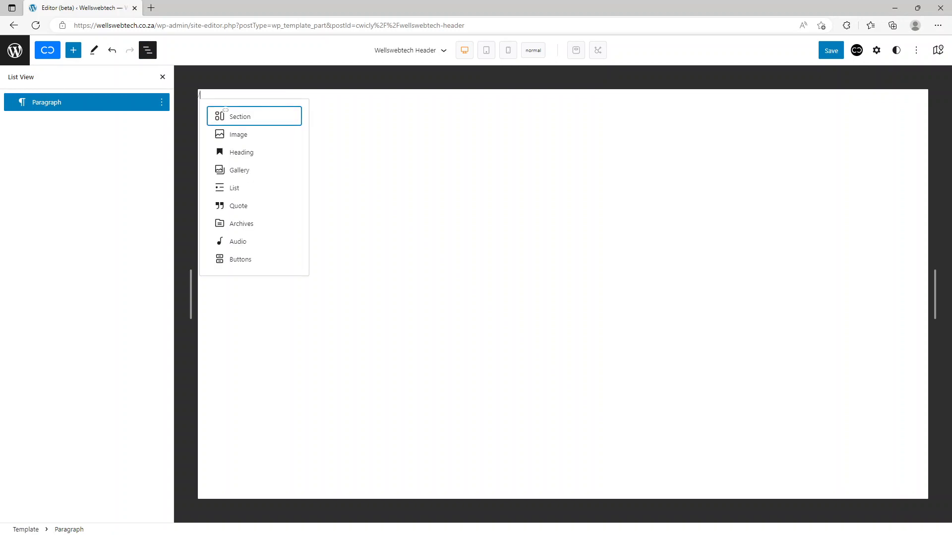
pyautogui.click(243, 123)
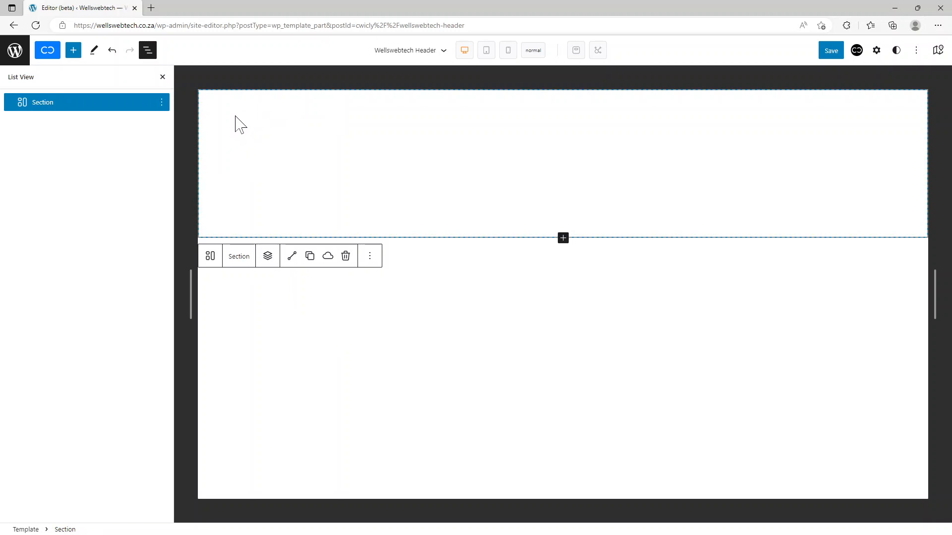
pyautogui.click(373, 127)
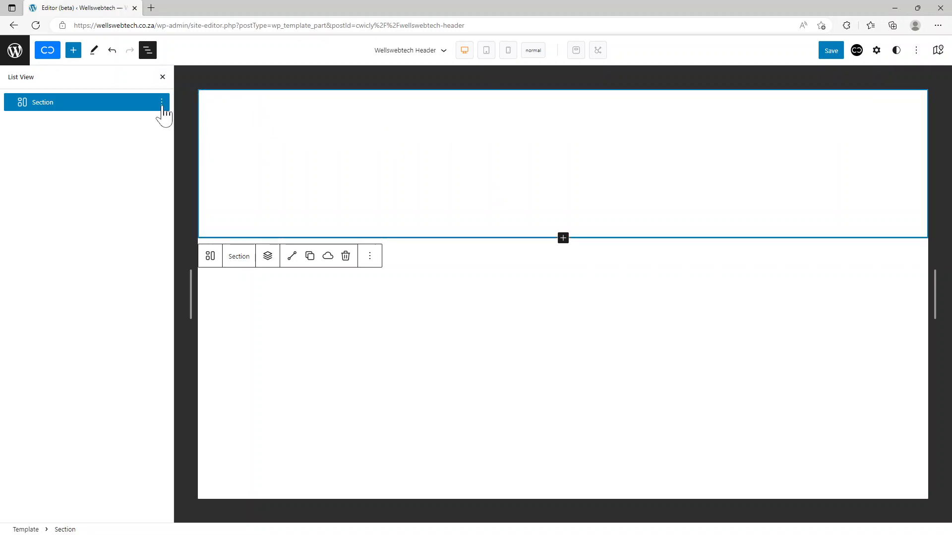
# - Add a Div block inside the section and duplicate it
pyautogui.click(268, 262)
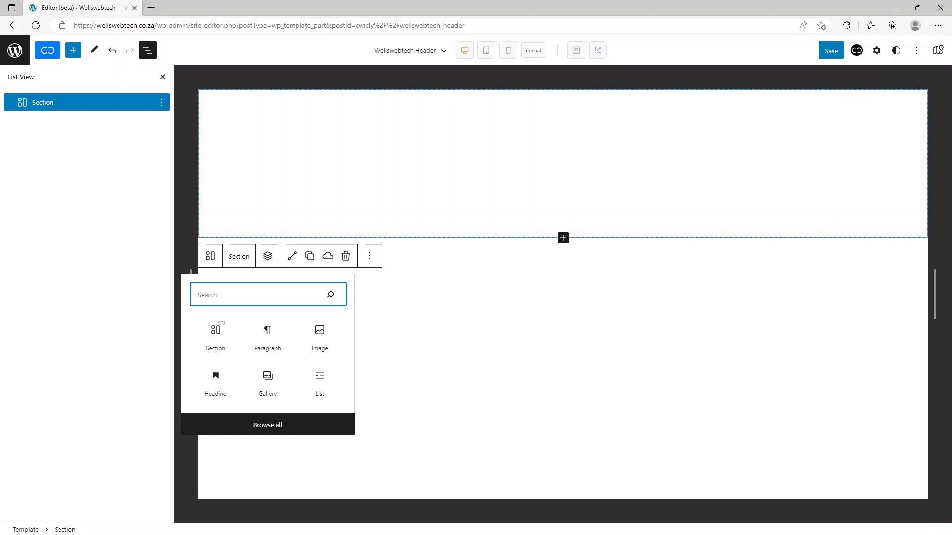
pyautogui.write('/d')
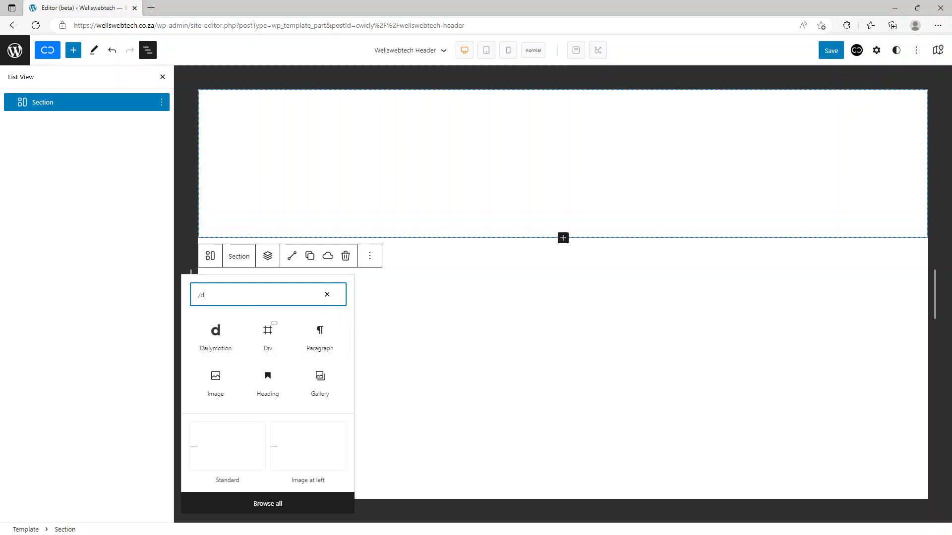
pyautogui.click(271, 340)
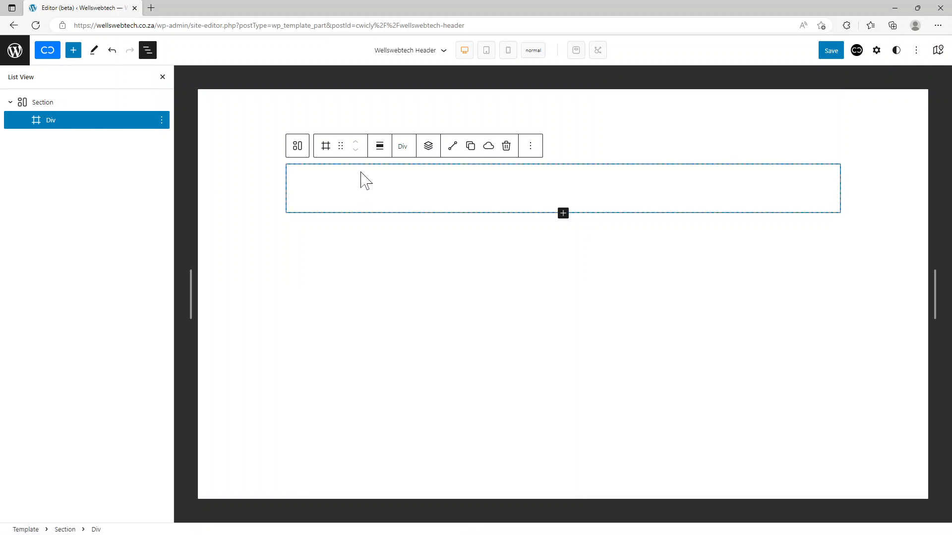
pyautogui.click(162, 121)
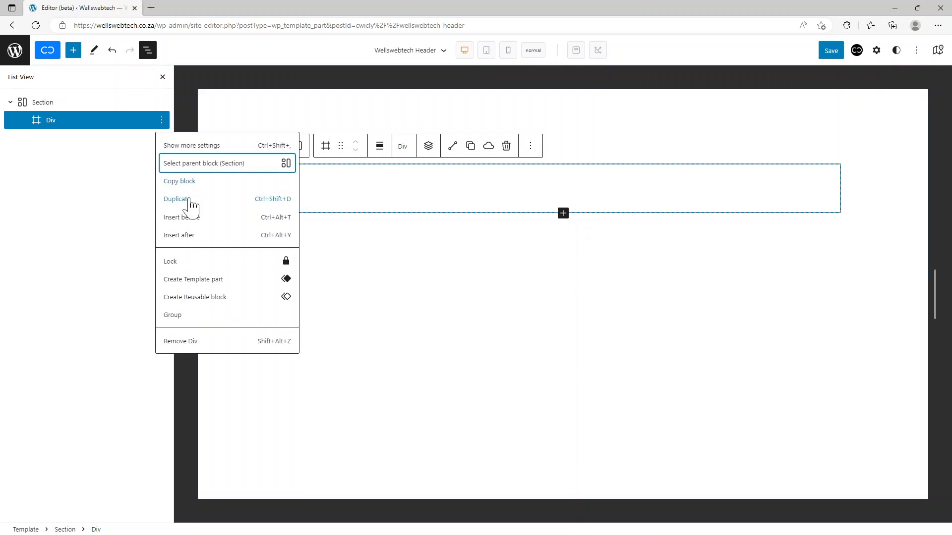
pyautogui.click(188, 200)
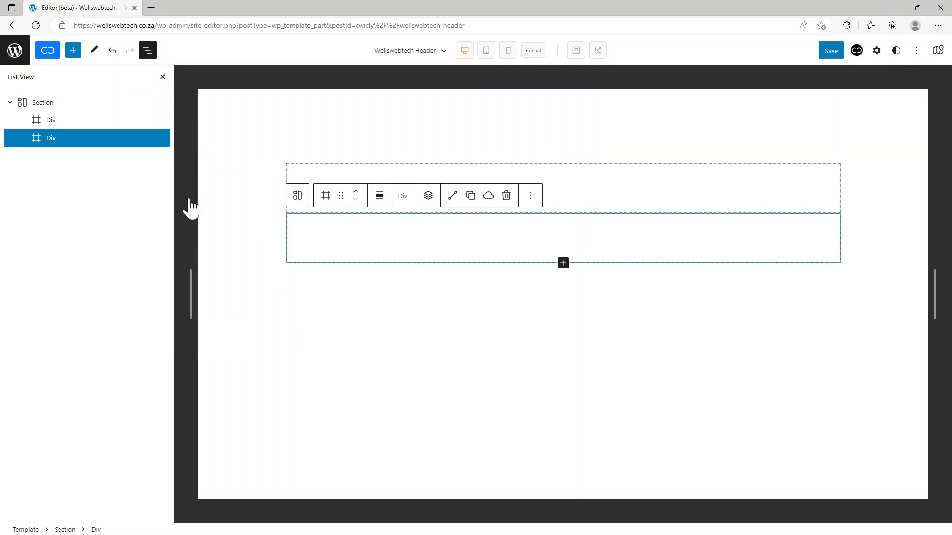
pyautogui.click(65, 121)
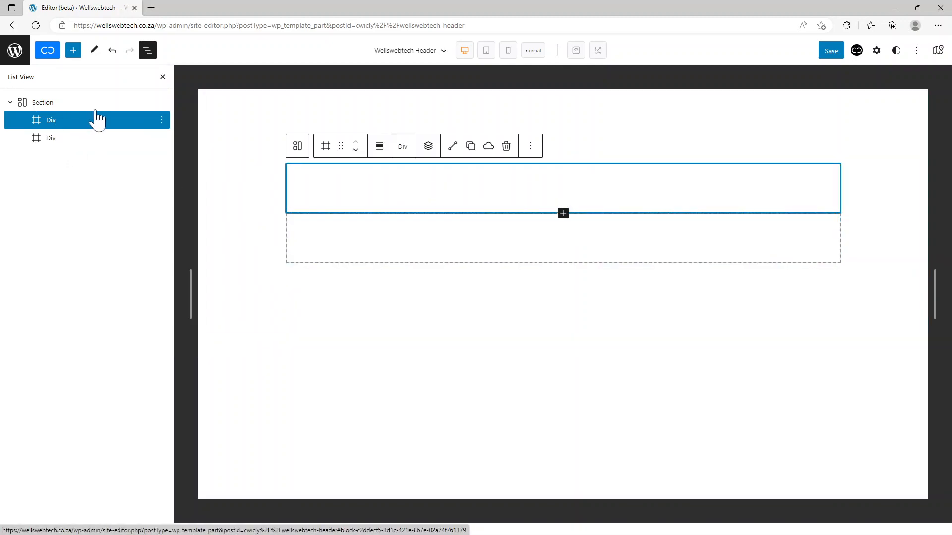
pyautogui.click(161, 102)
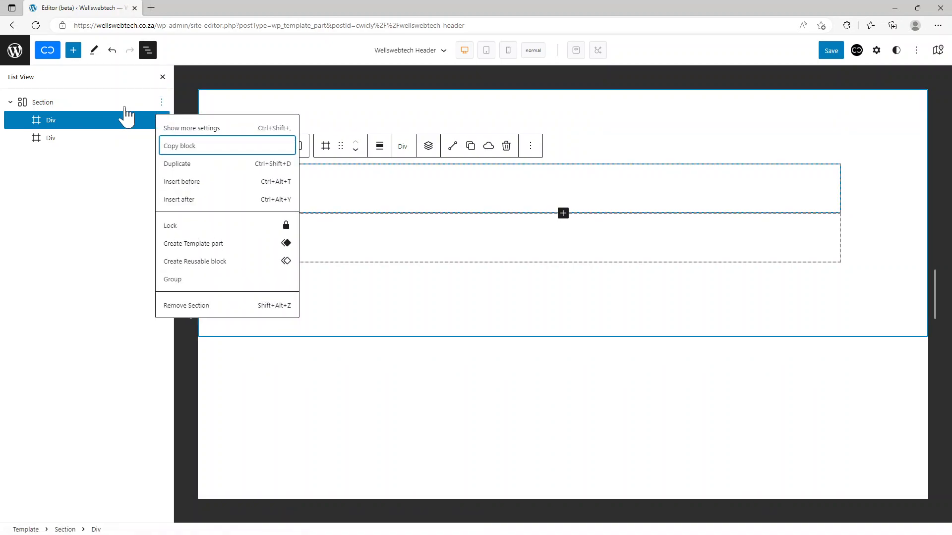
pyautogui.click(46, 105)
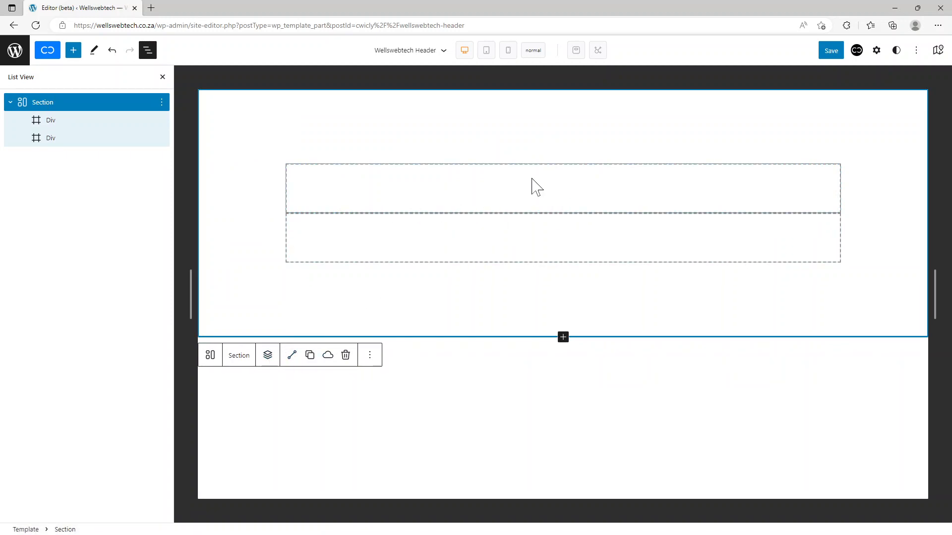
# - Give the upper Div a flex layout in column direction, aligned left and centred vertically
pyautogui.click(369, 189)
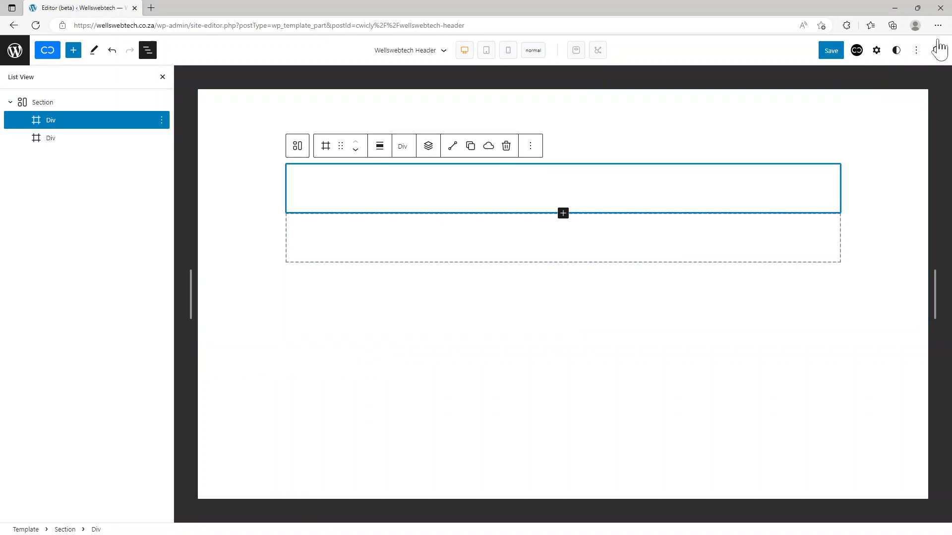
pyautogui.click(856, 50)
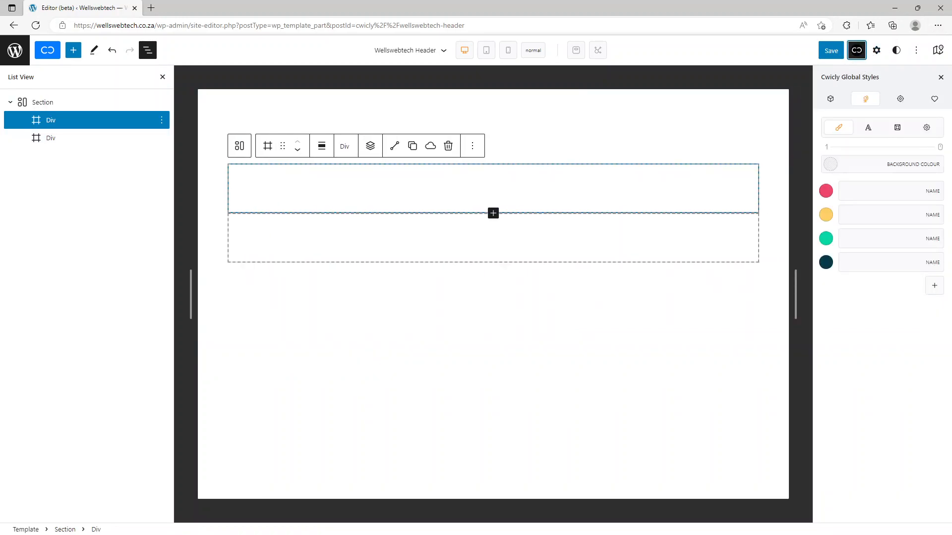
pyautogui.click(834, 103)
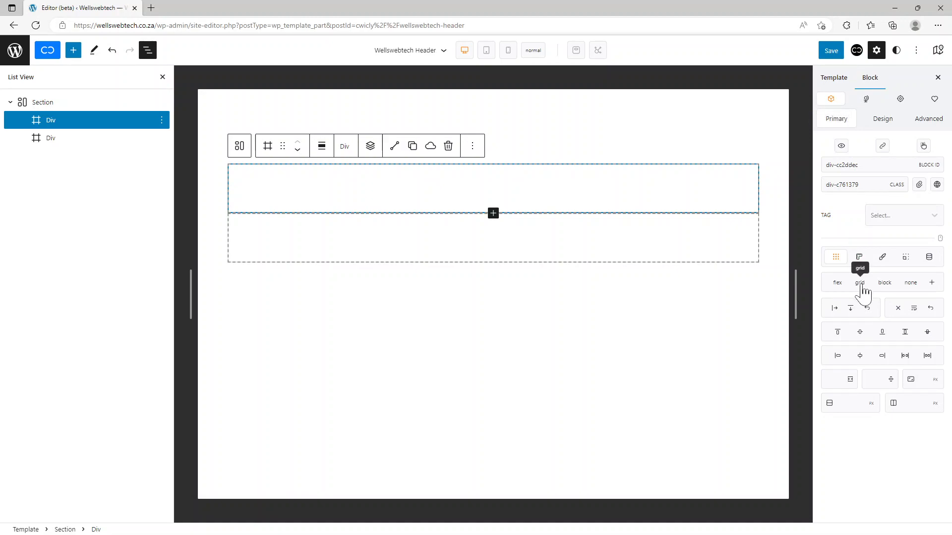
pyautogui.click(838, 286)
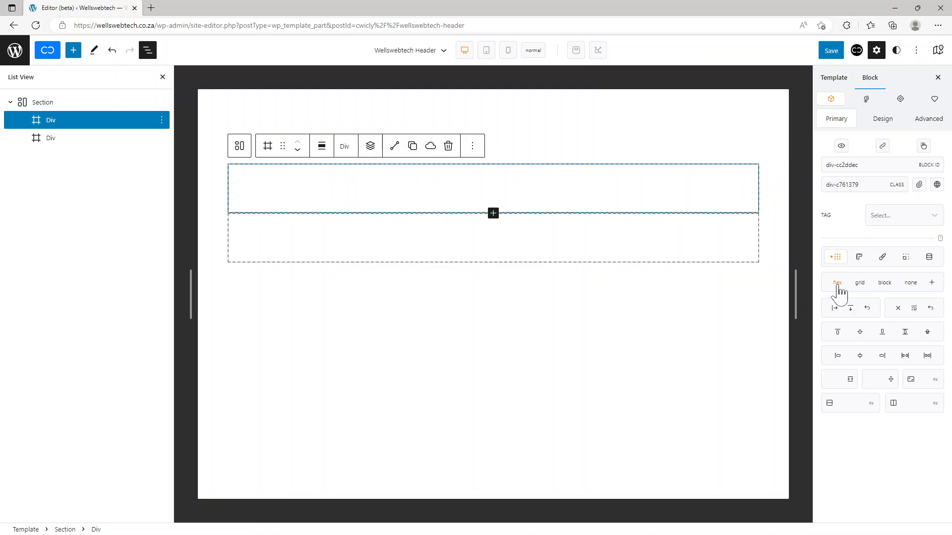
pyautogui.click(851, 308)
pyautogui.click(838, 331)
pyautogui.click(862, 358)
# - Give the lower Div a flex layout in column direction, aligned right and centred vertically
pyautogui.click(56, 139)
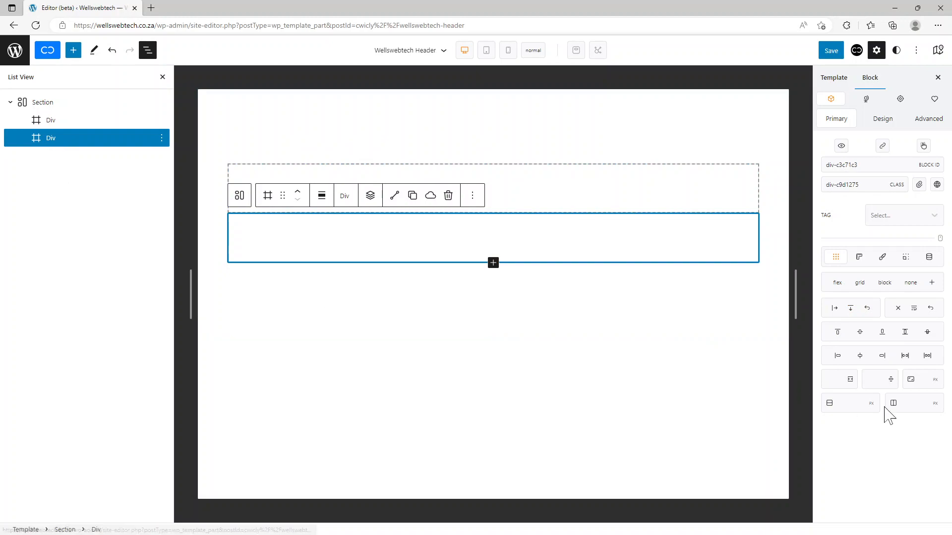
pyautogui.click(838, 283)
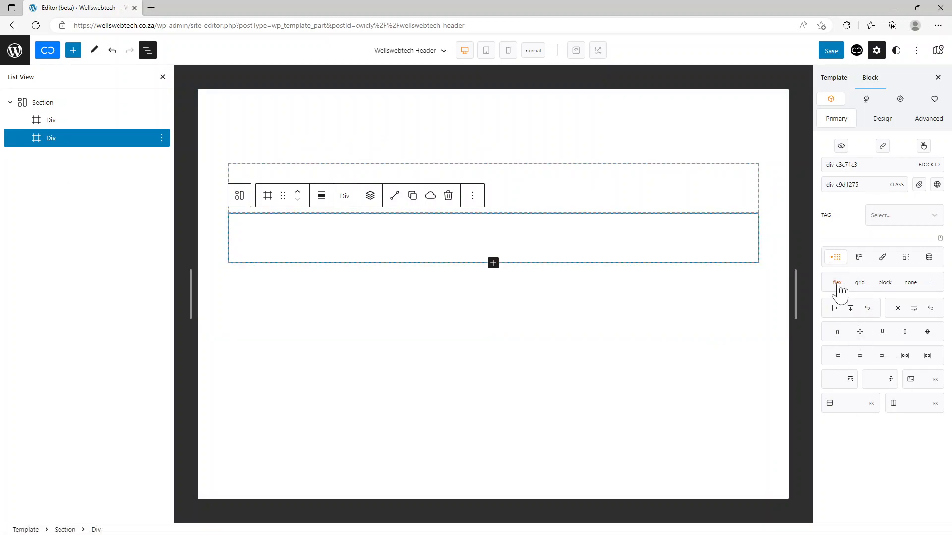
pyautogui.click(850, 309)
pyautogui.click(882, 333)
pyautogui.click(860, 355)
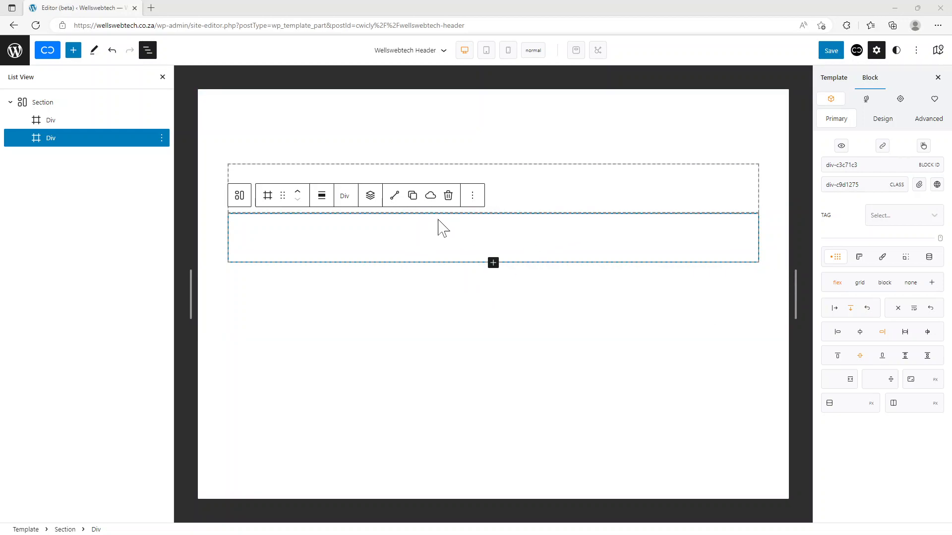
# - Delete both Div blocks from the section
pyautogui.click(449, 197)
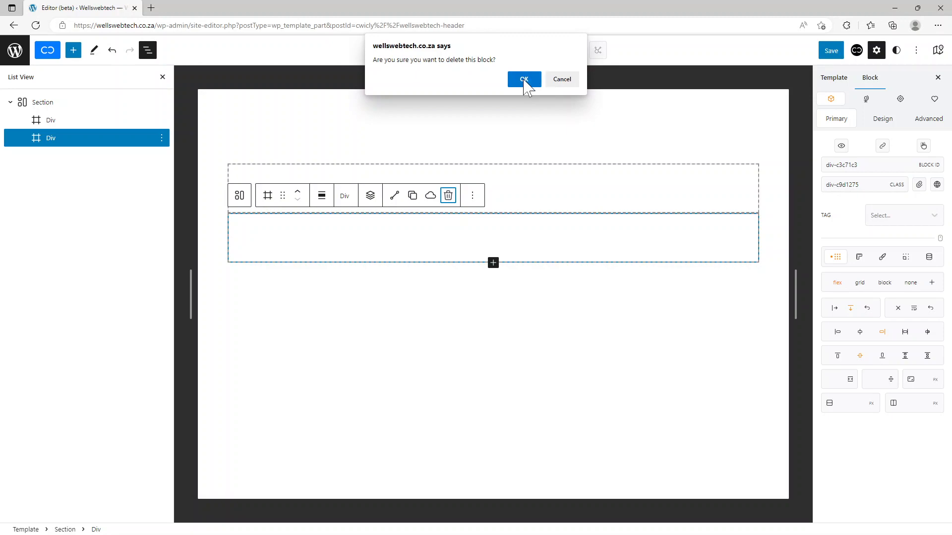
pyautogui.click(524, 73)
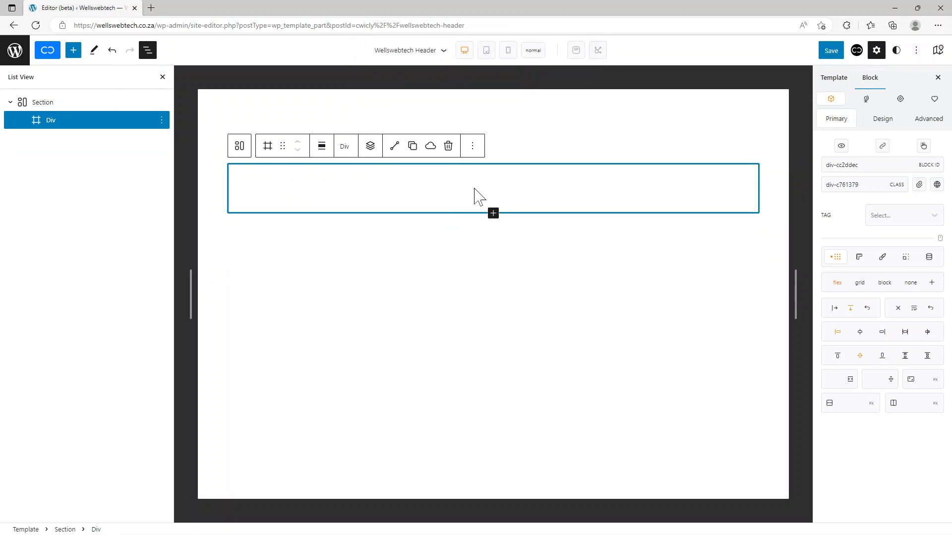
pyautogui.click(449, 147)
pyautogui.click(521, 80)
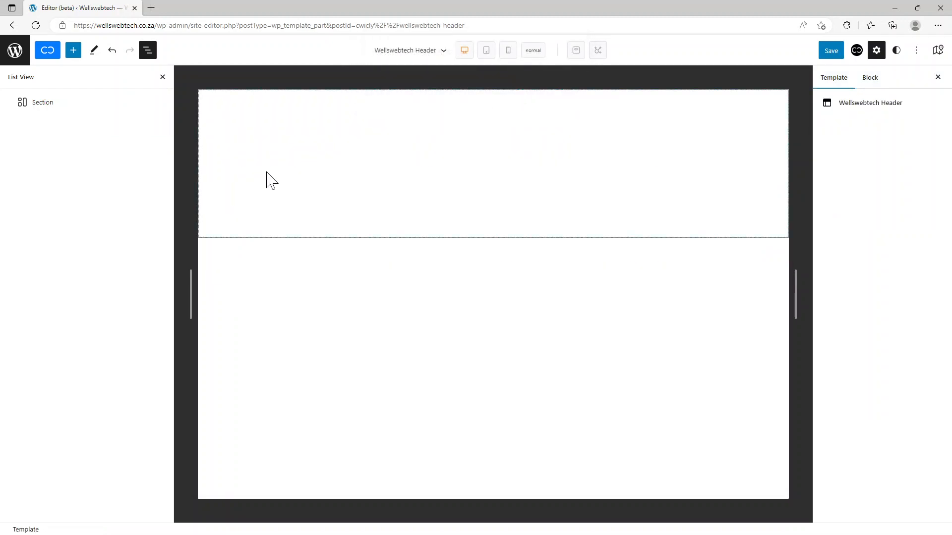
# - Set the section's padding to 45 px on all four sides
pyautogui.click(293, 142)
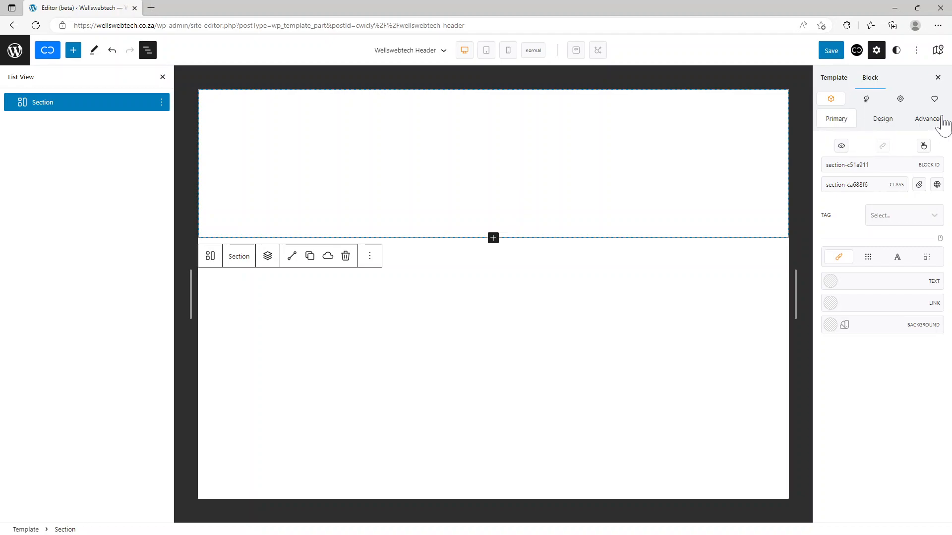
pyautogui.click(889, 124)
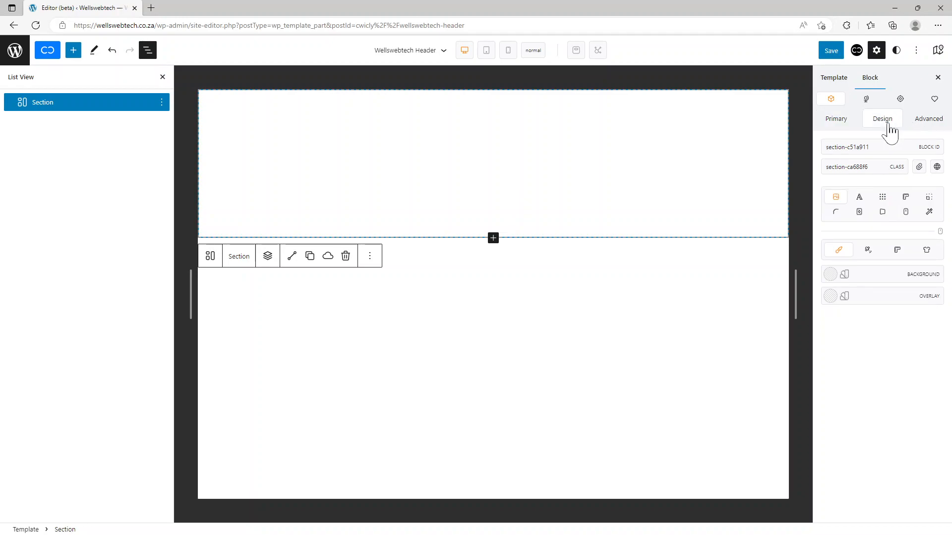
pyautogui.click(931, 200)
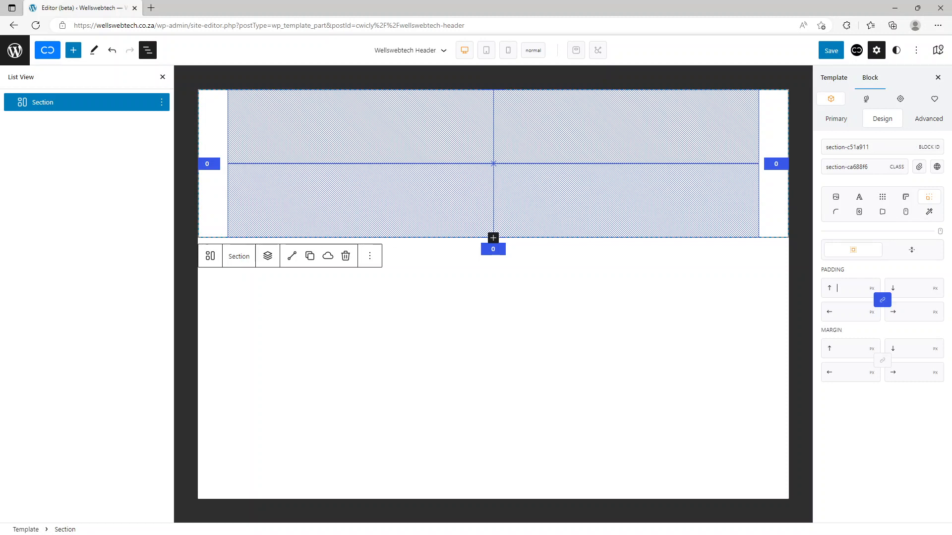
pyautogui.write('45')
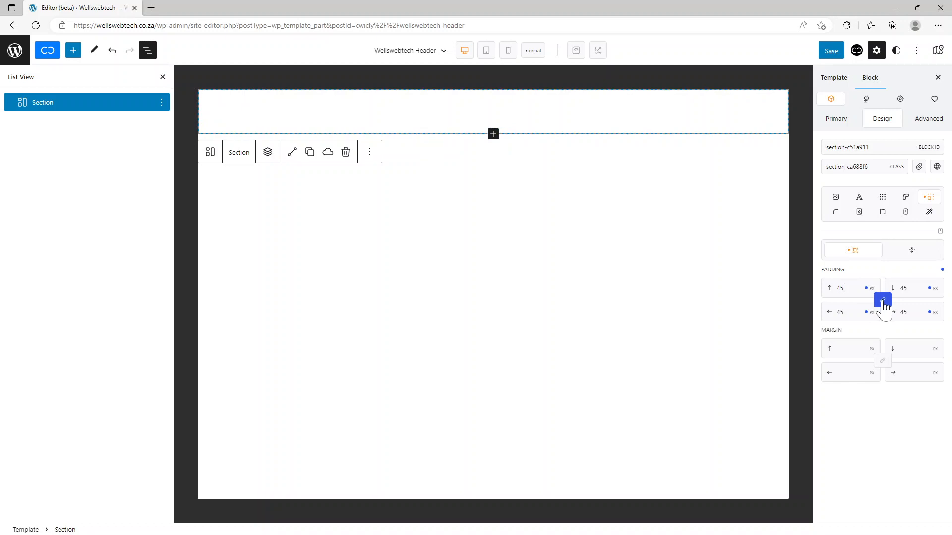
# - Unlink the section's padding values and set its left and right padding to 0 px
pyautogui.click(883, 302)
pyautogui.doubleClick(840, 313)
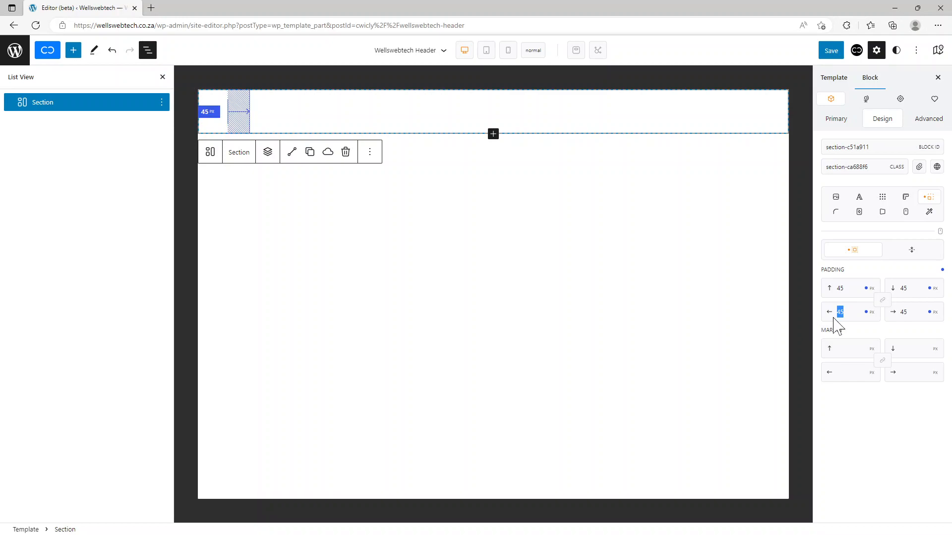
pyautogui.write('0')
pyautogui.doubleClick(887, 317)
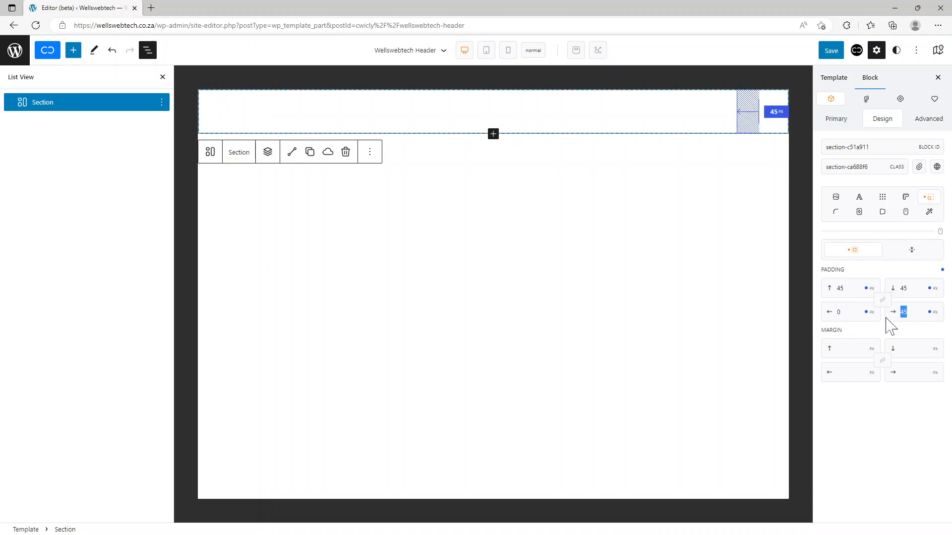
pyautogui.write('0')
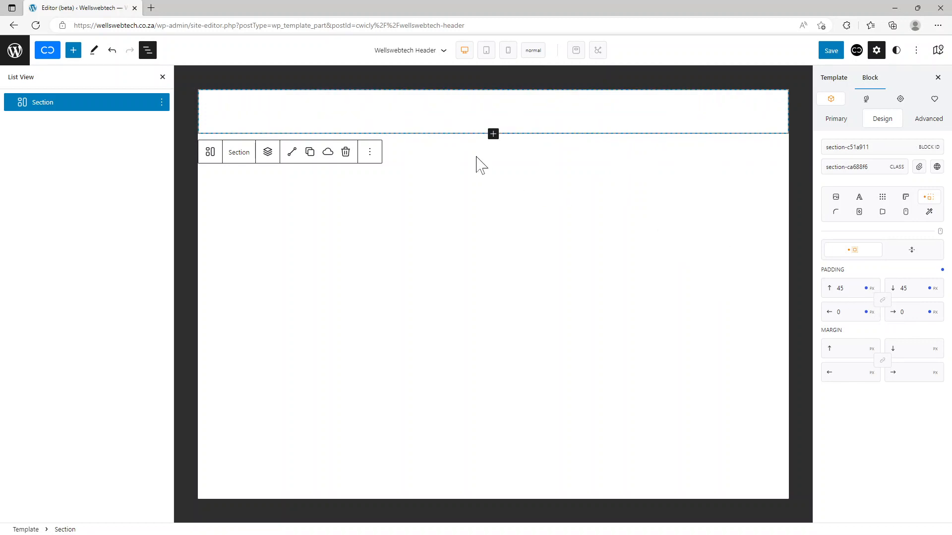
# - Insert a Div in the section and an Image block inside that Div
pyautogui.click(494, 134)
pyautogui.click(268, 154)
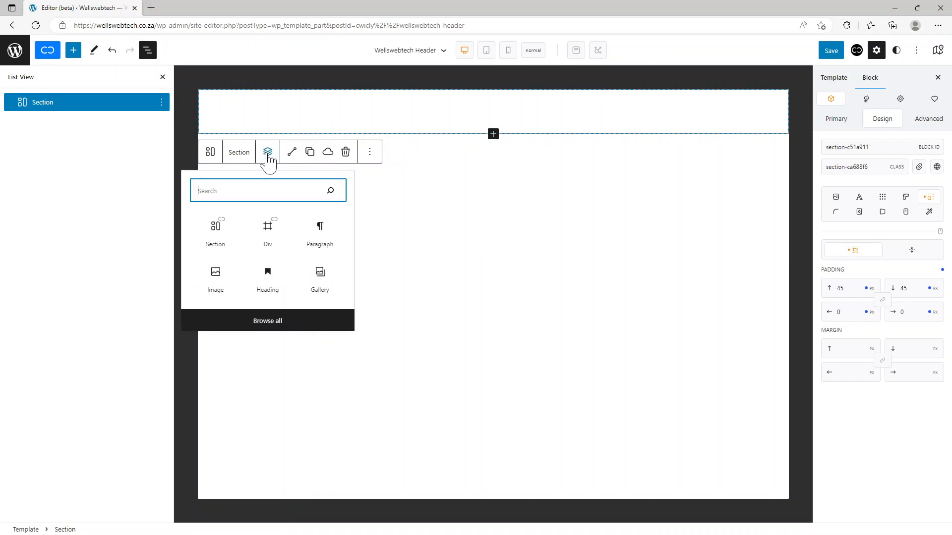
pyautogui.click(268, 233)
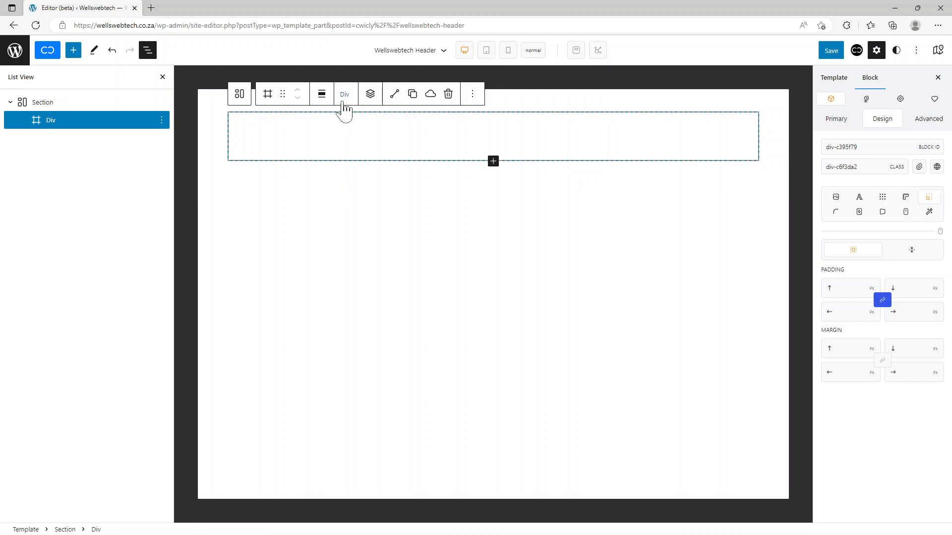
pyautogui.click(369, 98)
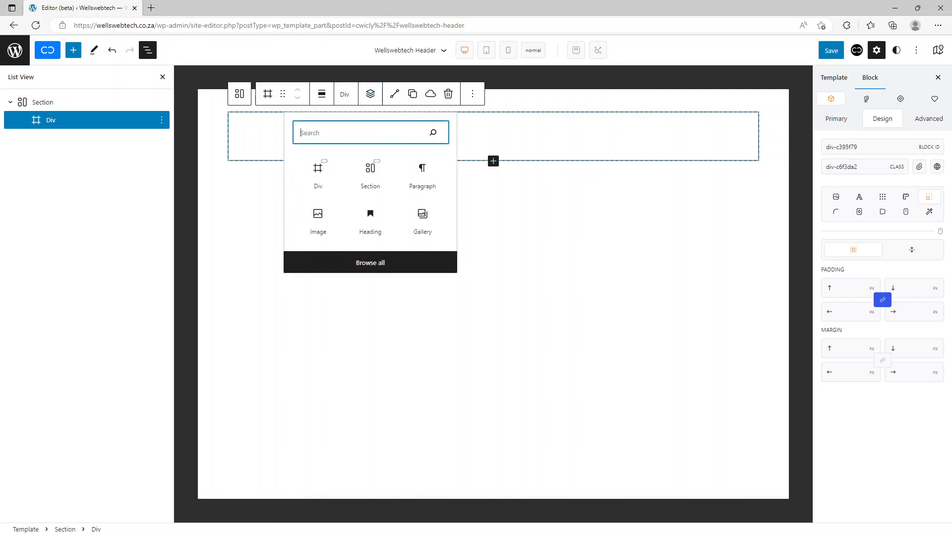
pyautogui.click(320, 221)
# - Open the media library for the Image block and go to its file upload page
pyautogui.click(246, 182)
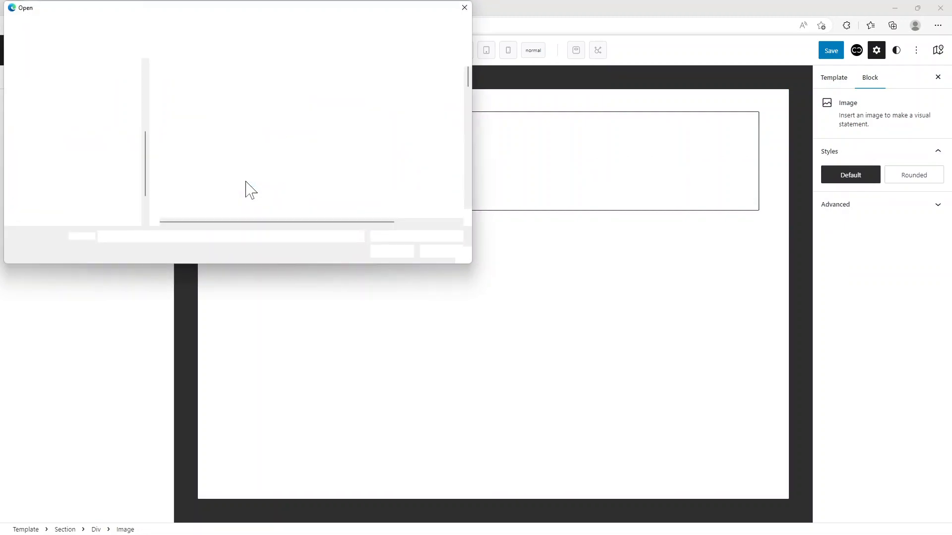
pyautogui.click(441, 251)
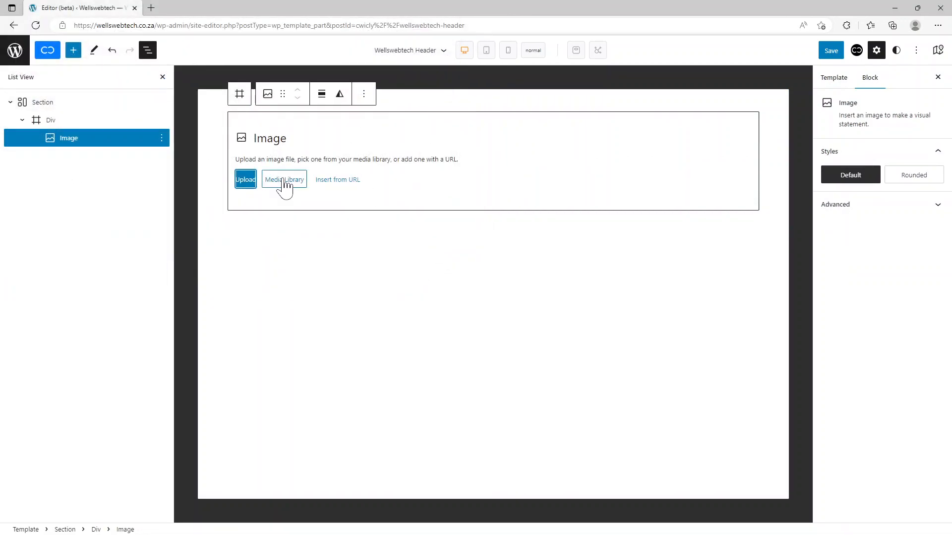
pyautogui.click(284, 180)
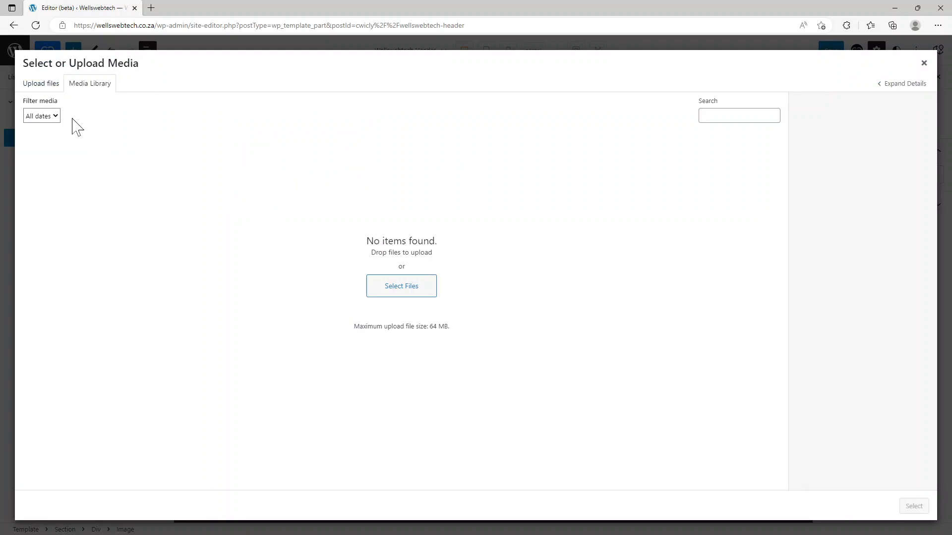
pyautogui.click(48, 88)
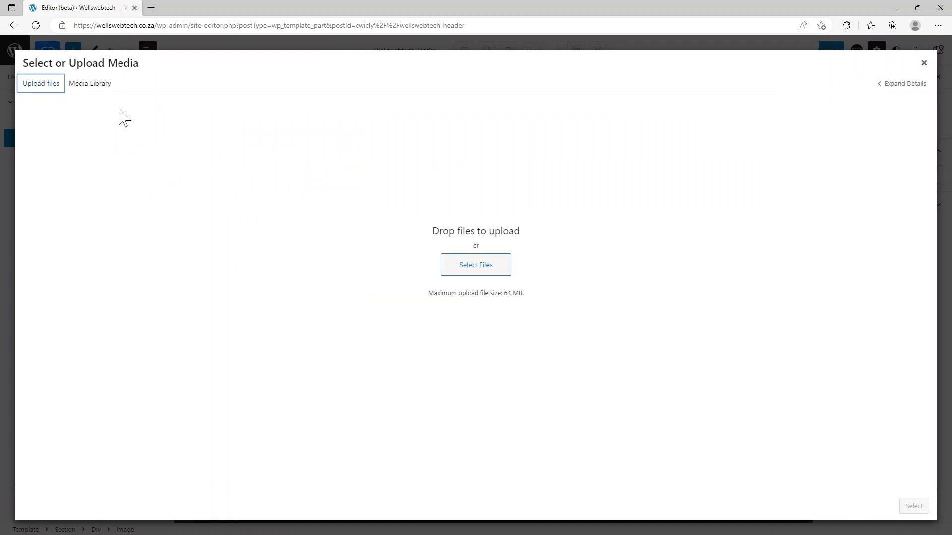
pyautogui.click(90, 86)
pyautogui.click(49, 84)
pyautogui.click(465, 268)
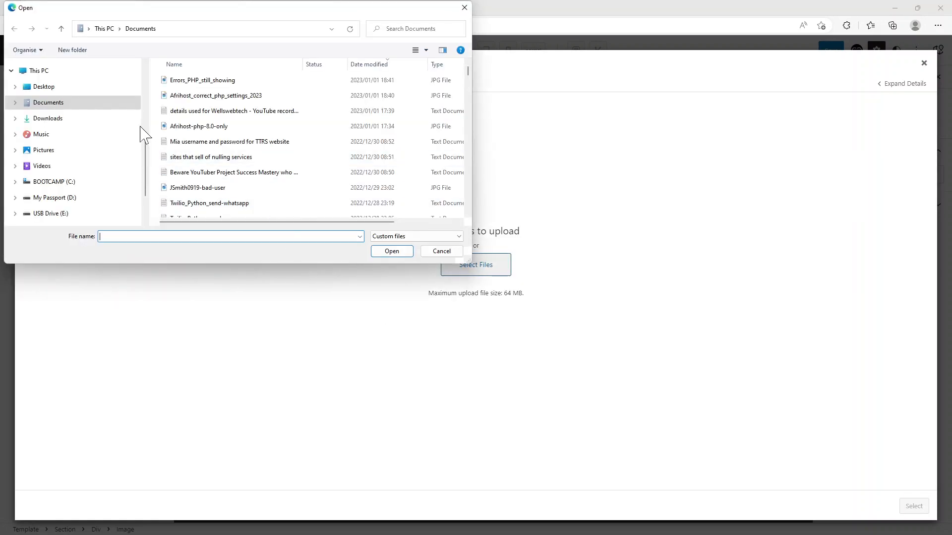
pyautogui.click(58, 121)
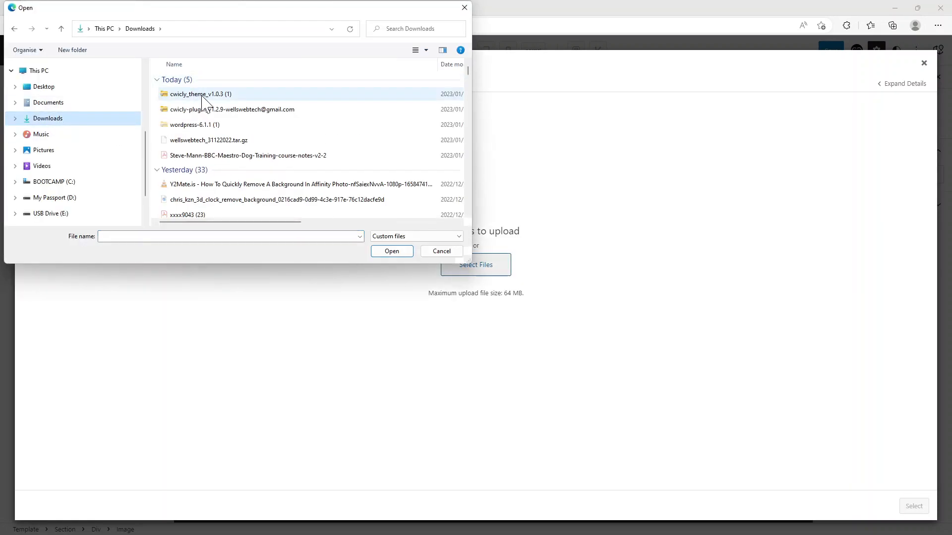
pyautogui.scroll(-1, 191, 136)
pyautogui.scroll(1, 196, 134)
pyautogui.click(439, 252)
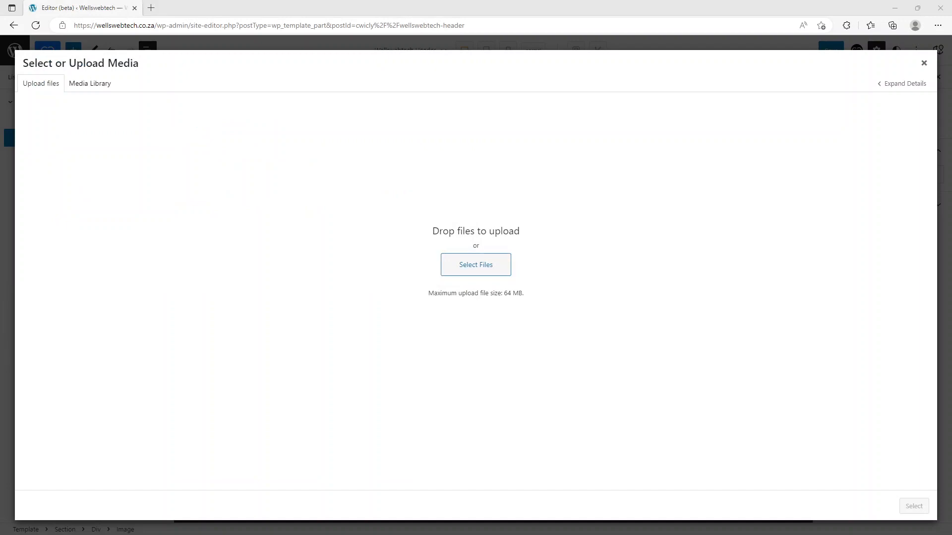
# - Upload Wellswebtech_512.png from the Downloads folder and use it as the Image block's picture
pyautogui.click(479, 269)
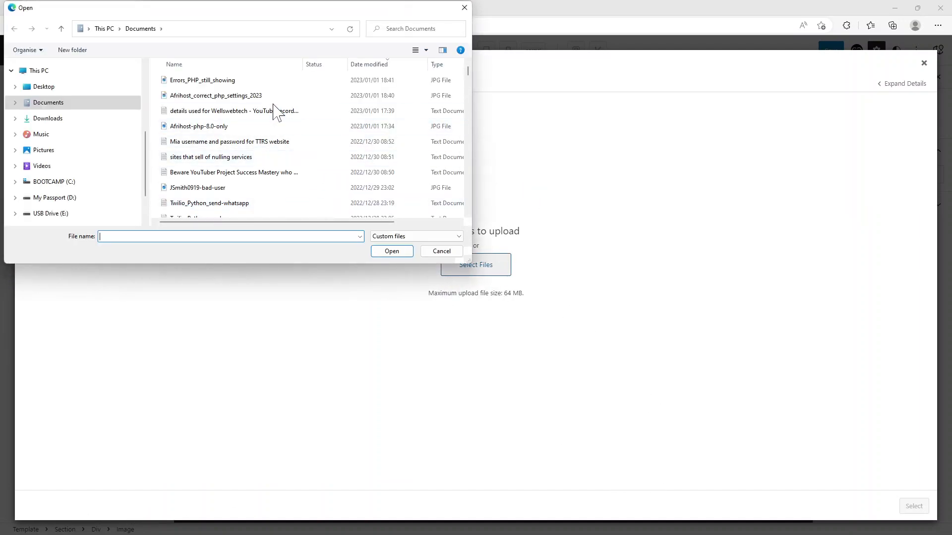
pyautogui.click(48, 118)
pyautogui.click(200, 139)
pyautogui.click(389, 252)
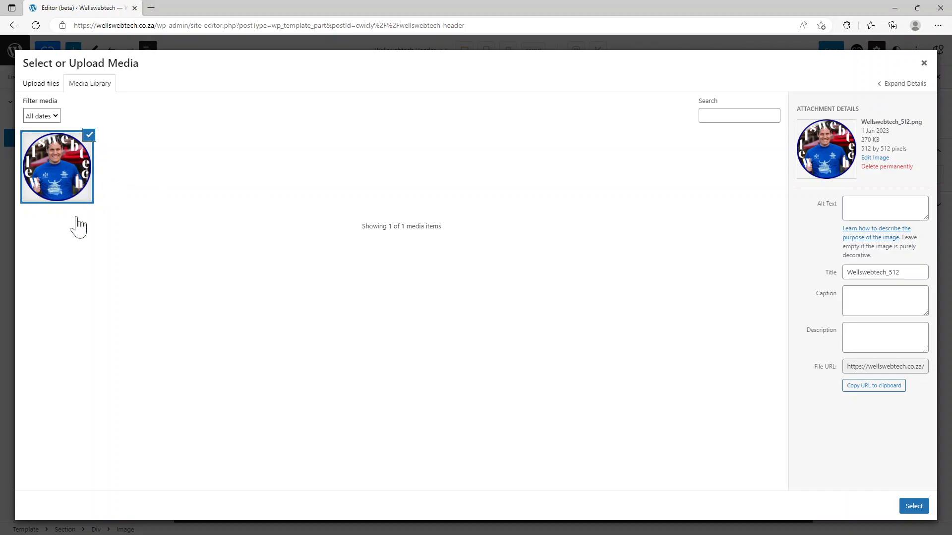
pyautogui.click(914, 506)
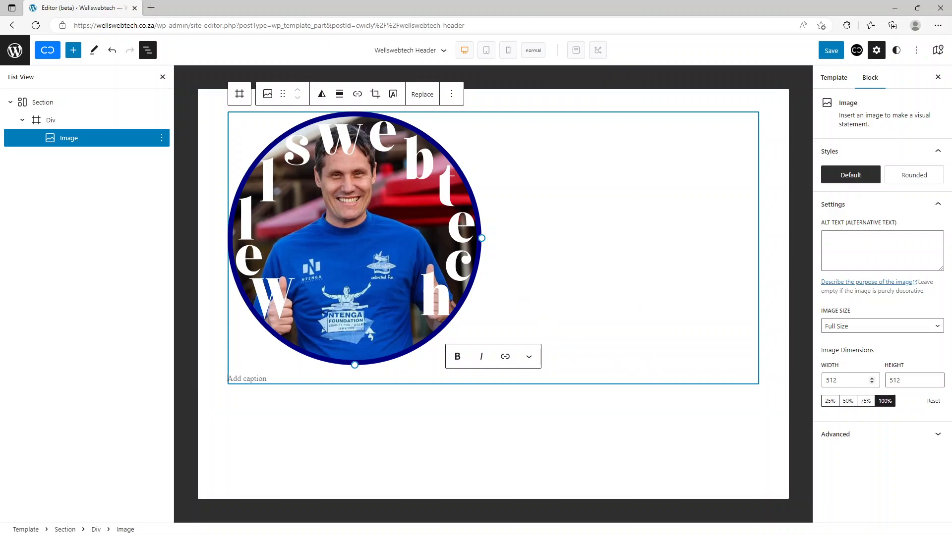
# - Set the image's height to 100 px after trying 45 and 70, and save the site, template and template part changes
pyautogui.click(910, 381)
pyautogui.write('45')
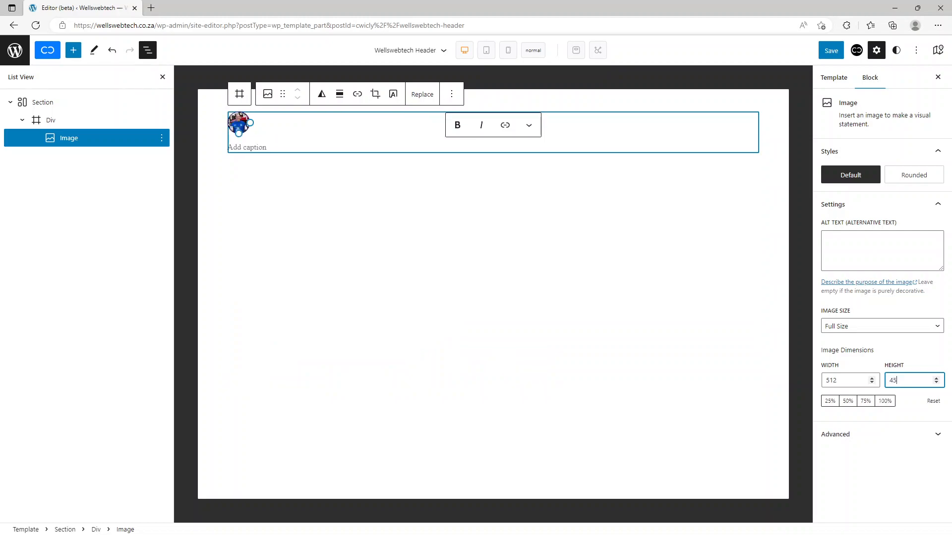
pyautogui.hotkey('ctrl', 'a')
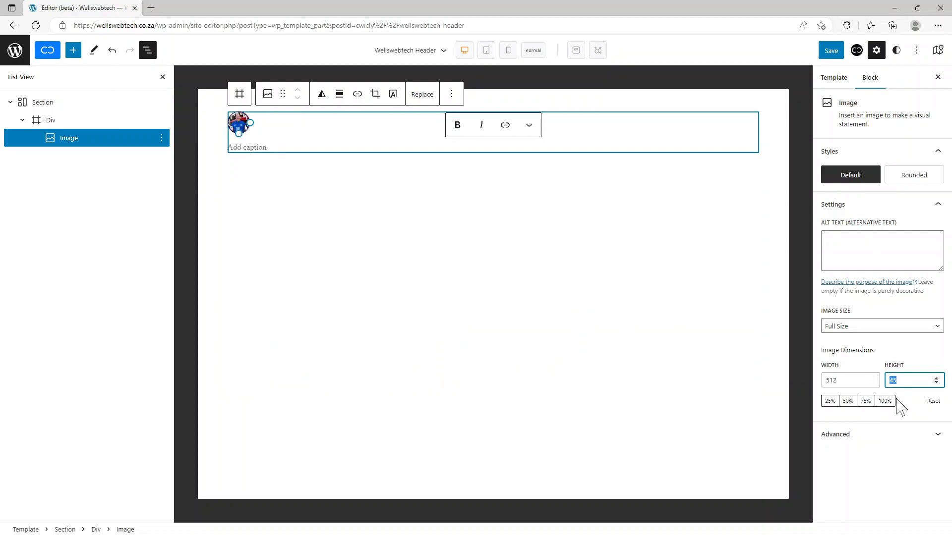
pyautogui.write('70')
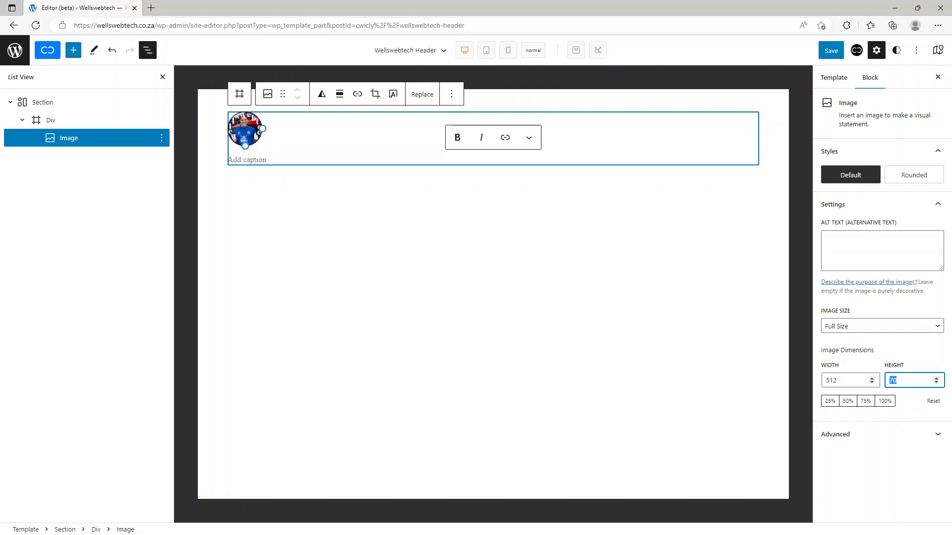
pyautogui.write('100')
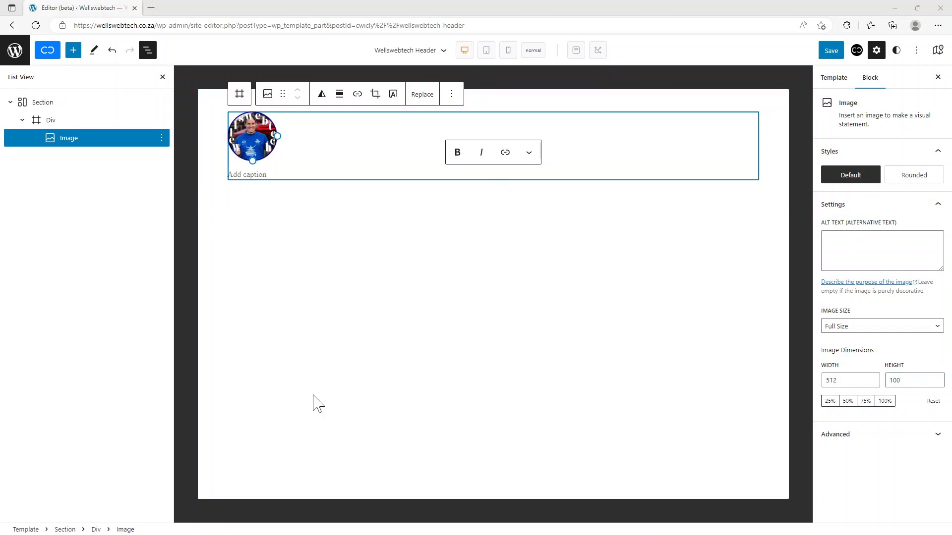
pyautogui.click(830, 52)
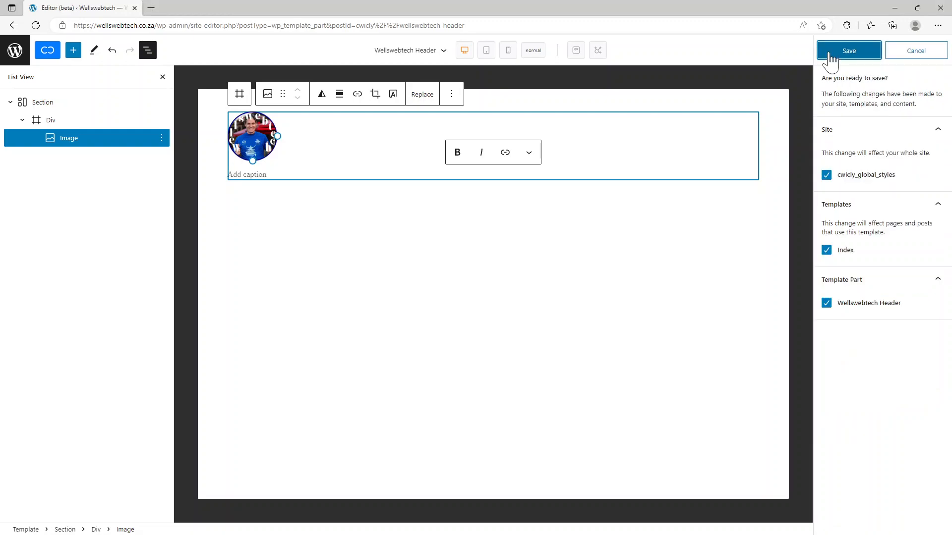
# - Give the section a flex layout in row direction, centred vertically with space between its items horizontally
pyautogui.click(57, 104)
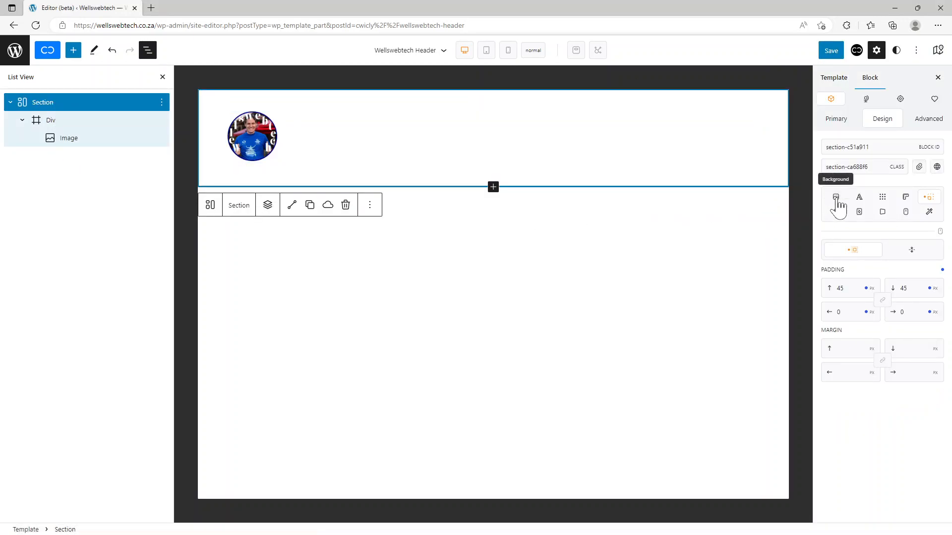
pyautogui.click(849, 122)
pyautogui.click(883, 123)
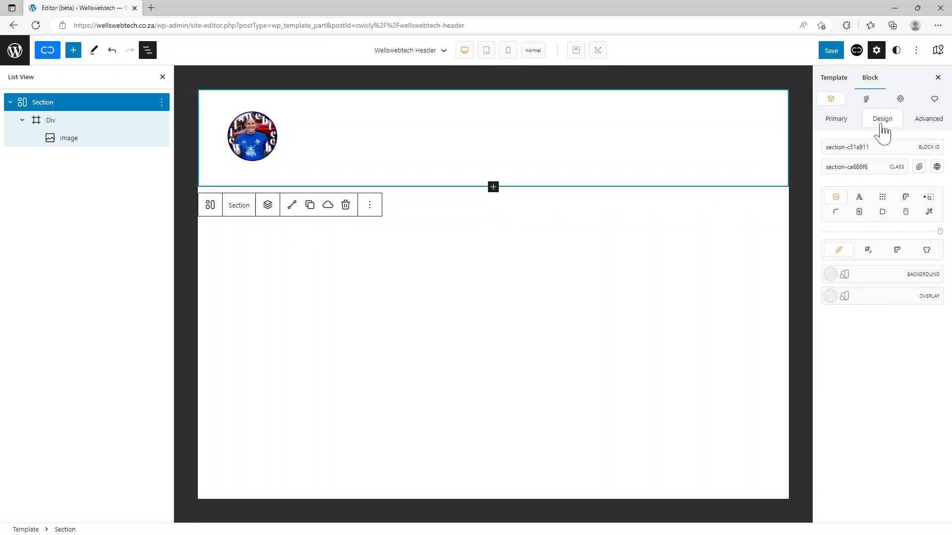
pyautogui.click(882, 199)
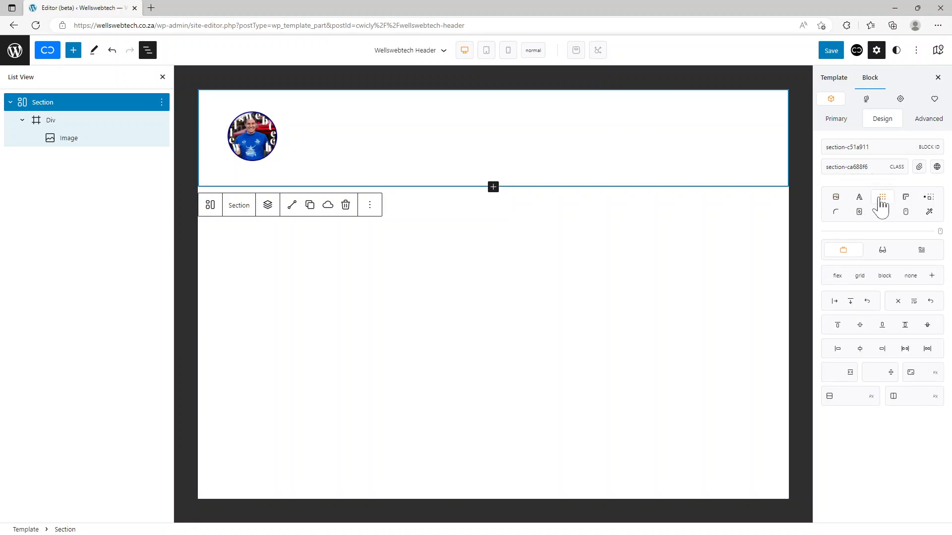
pyautogui.click(842, 278)
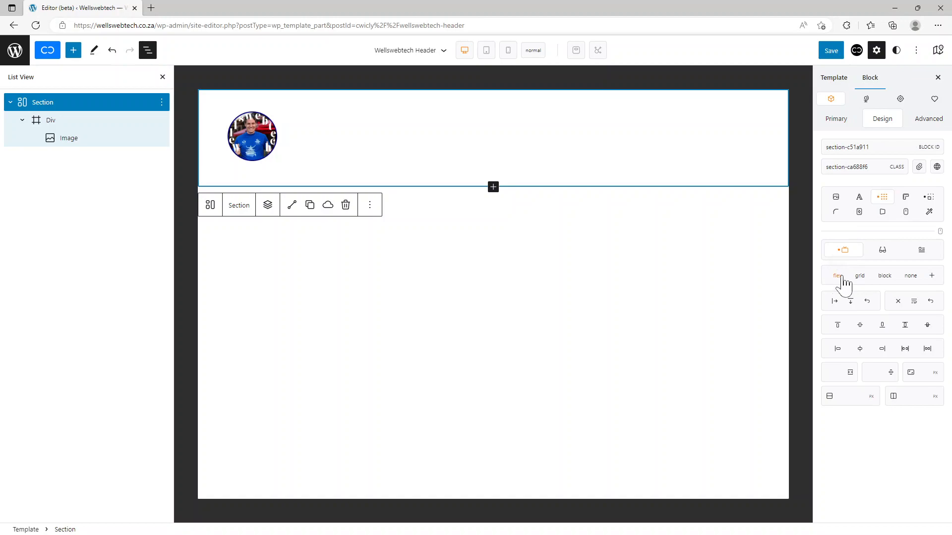
pyautogui.click(836, 304)
pyautogui.click(860, 325)
pyautogui.click(906, 349)
# - Insert a Menu block directly in the section, after the Div containing the logo image
pyautogui.click(88, 123)
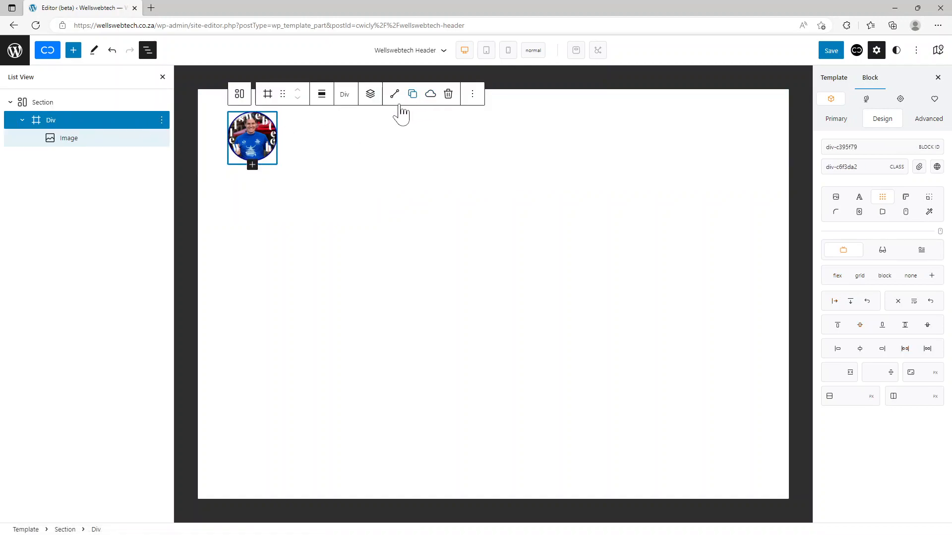
pyautogui.click(42, 103)
pyautogui.click(268, 207)
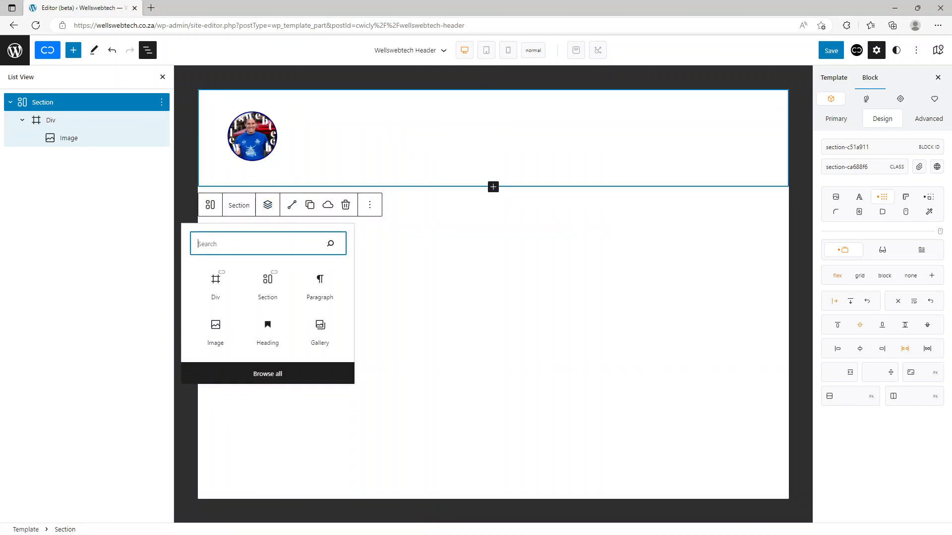
pyautogui.write('men')
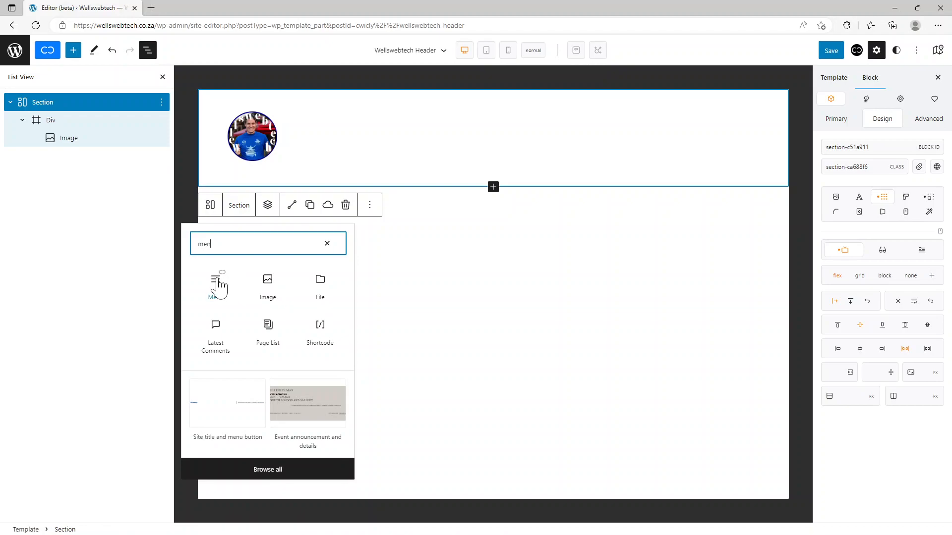
pyautogui.click(219, 283)
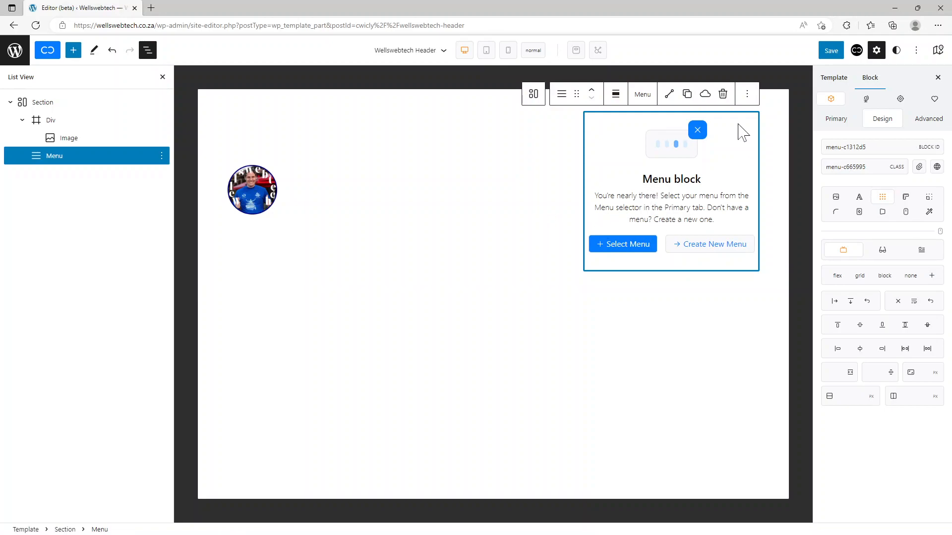
# - Create a new WordPress menu named Wellswebtech_Main from the Menu block
pyautogui.click(706, 253)
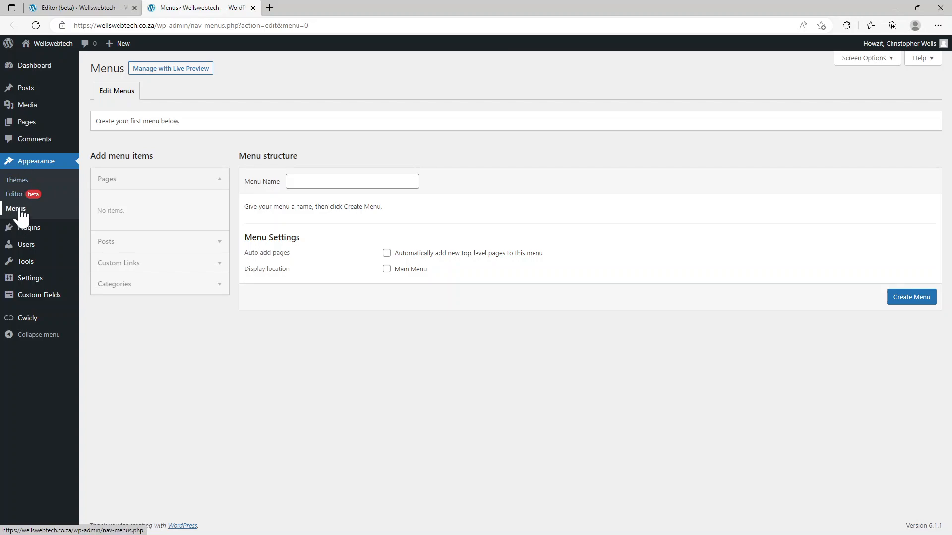
pyautogui.click(292, 182)
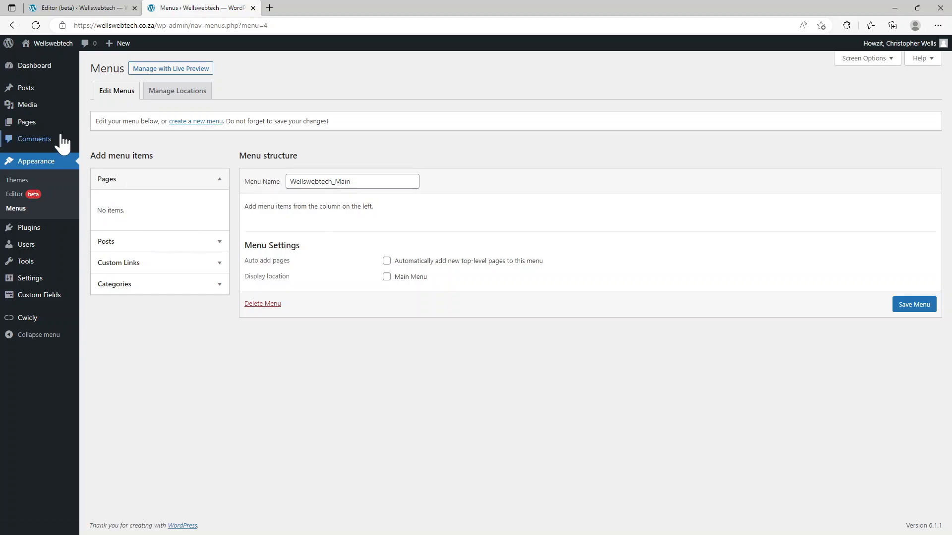
# - Start a new WordPress page and go through the block editor's welcome guide to its end
pyautogui.click(22, 124)
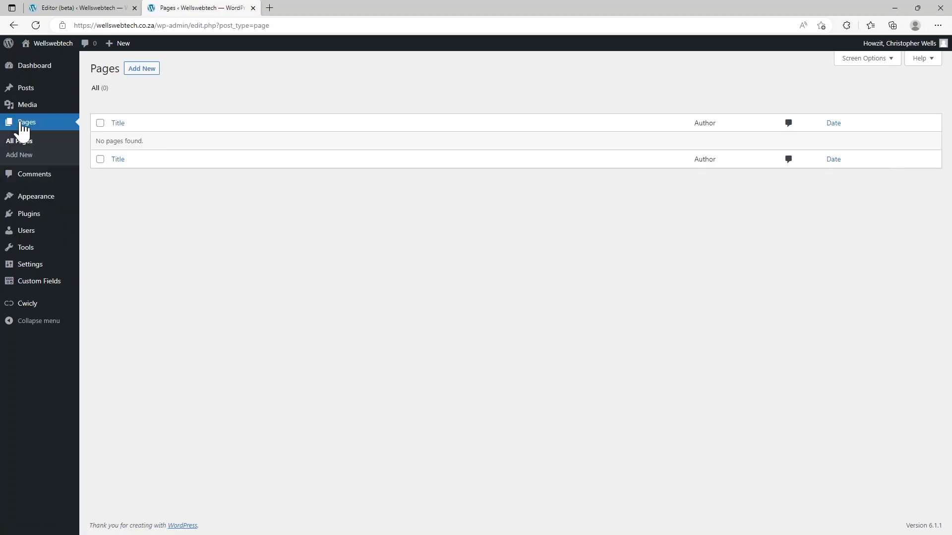
pyautogui.click(139, 71)
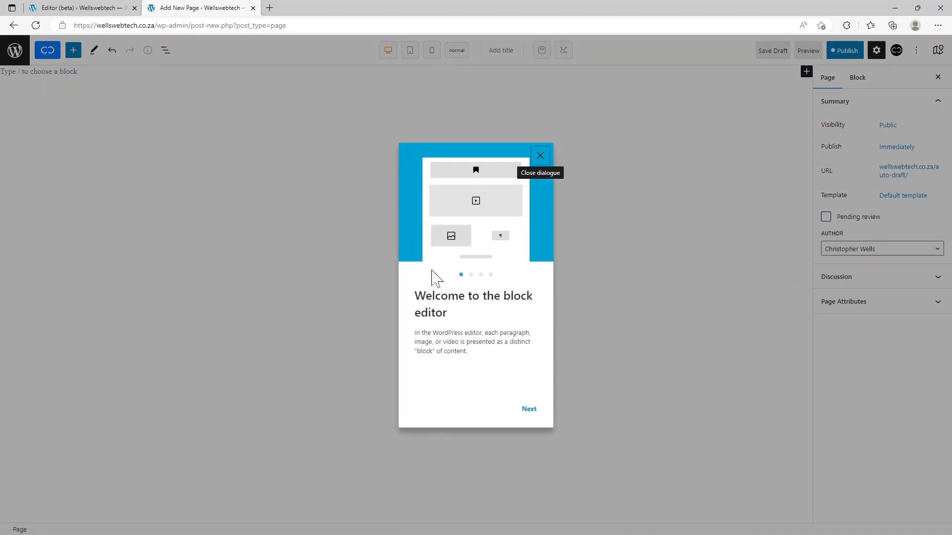
pyautogui.click(529, 412)
pyautogui.click(530, 413)
pyautogui.click(529, 413)
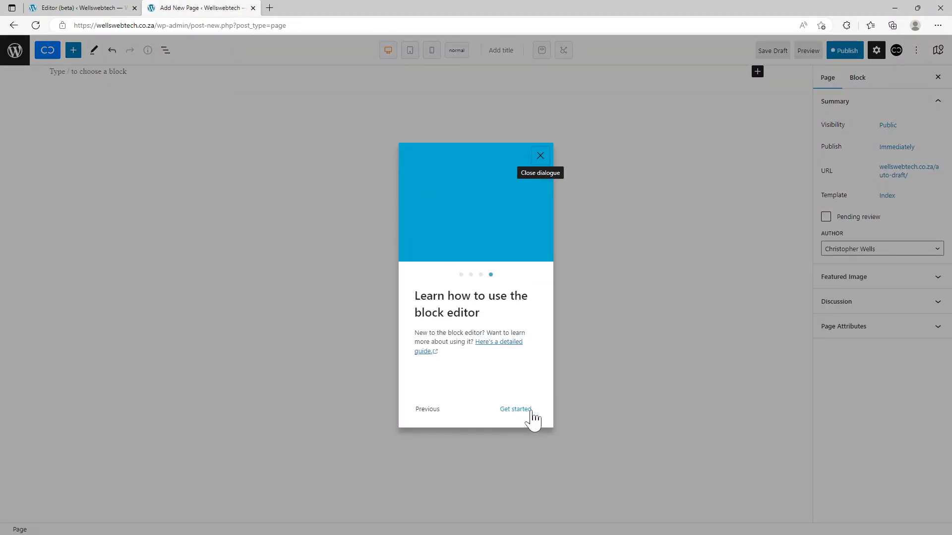
pyautogui.click(529, 413)
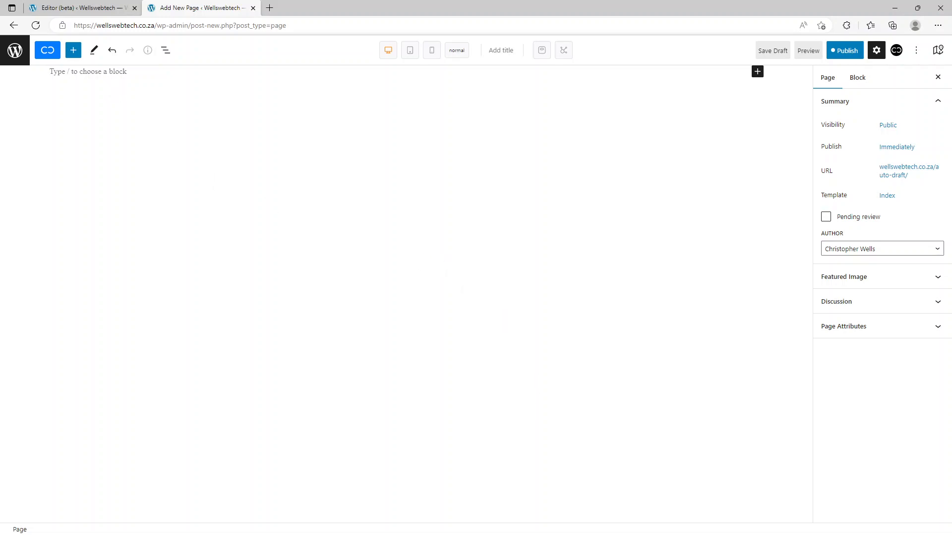
# - Add a paragraph reading "Home" to the new page, publish it with the pending site changes and check it live
pyautogui.click(88, 71)
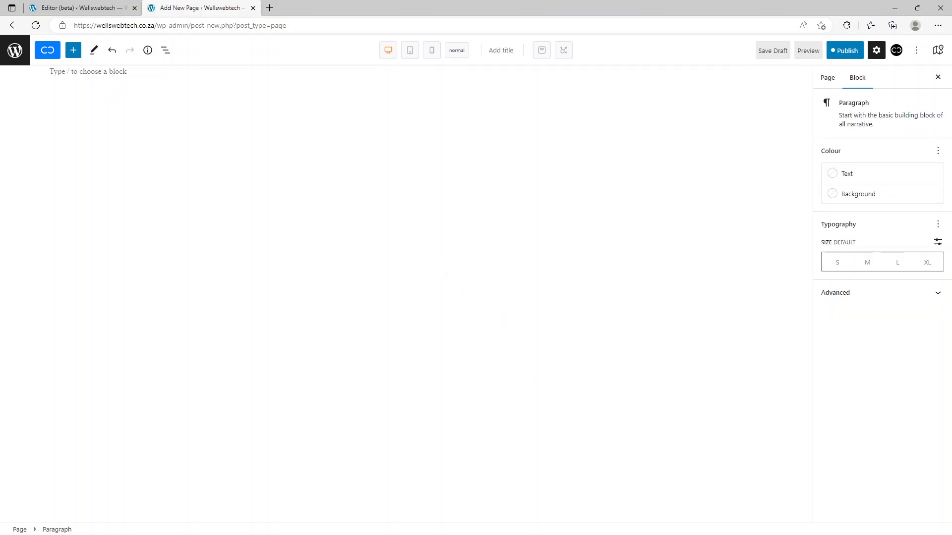
pyautogui.write('Home')
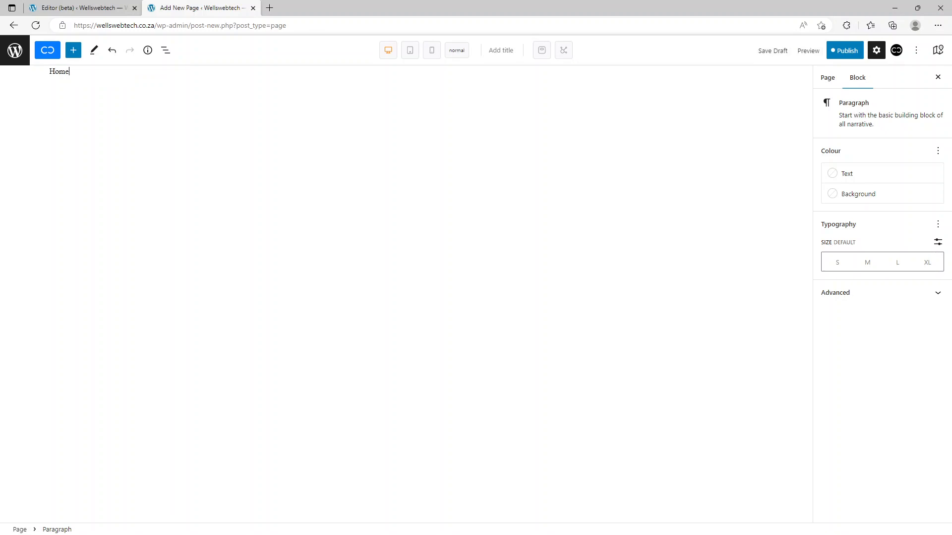
pyautogui.click(848, 53)
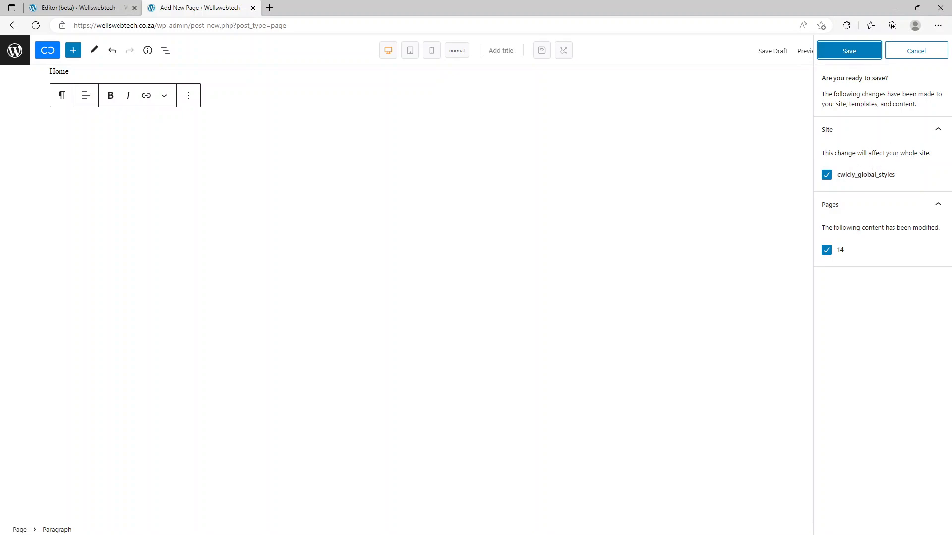
pyautogui.click(850, 51)
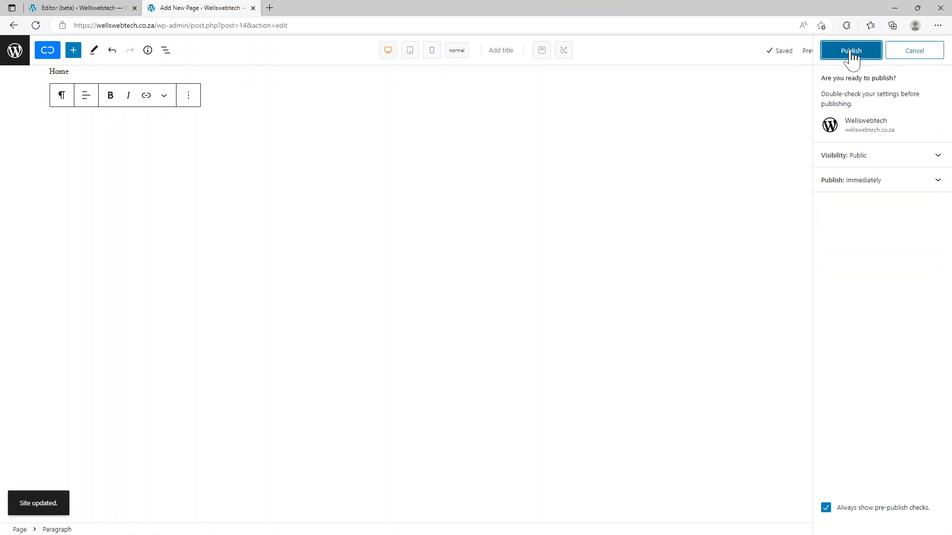
pyautogui.click(851, 52)
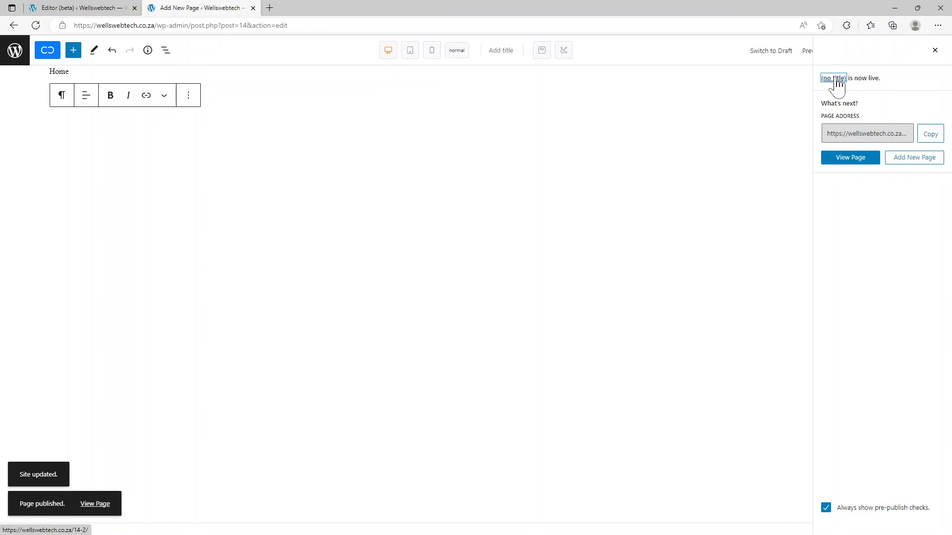
pyautogui.click(850, 159)
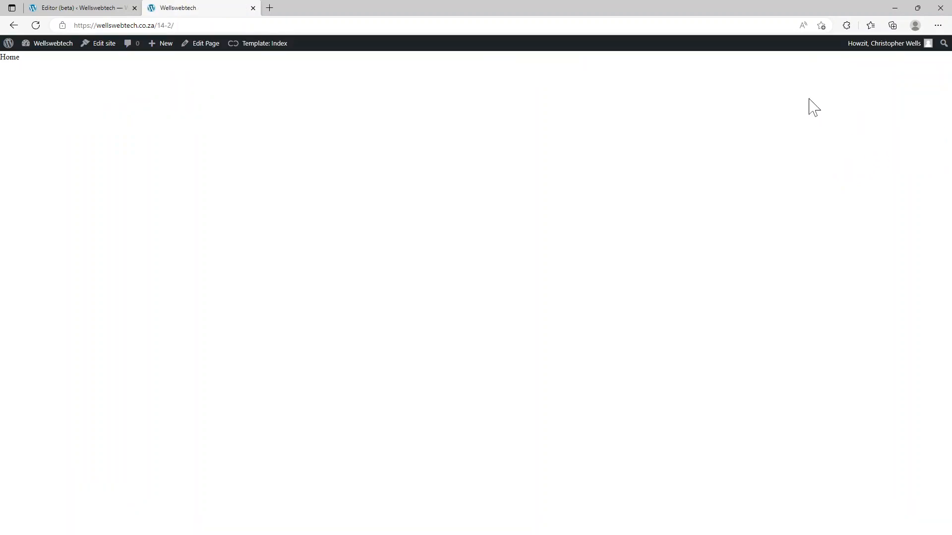
pyautogui.click(14, 25)
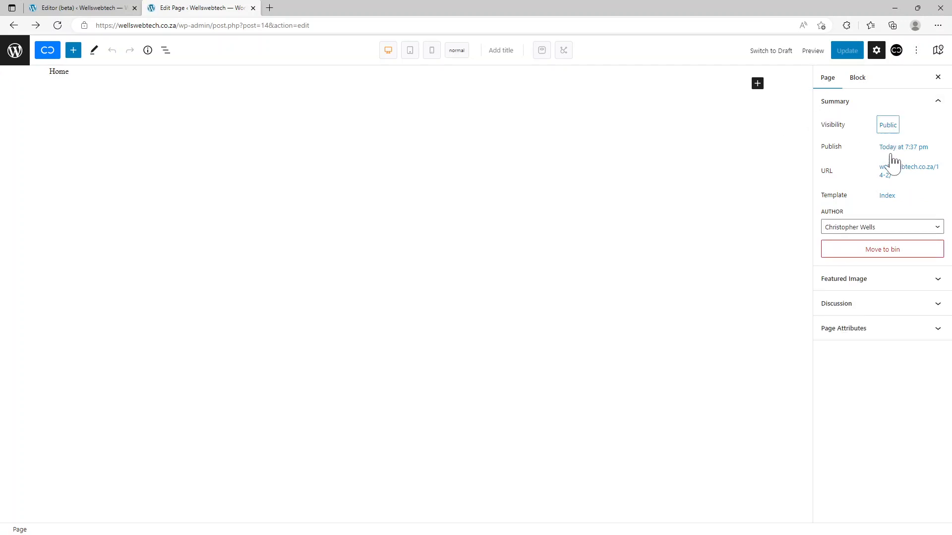
# - Change the published page's permalink to home and update the page
pyautogui.click(892, 183)
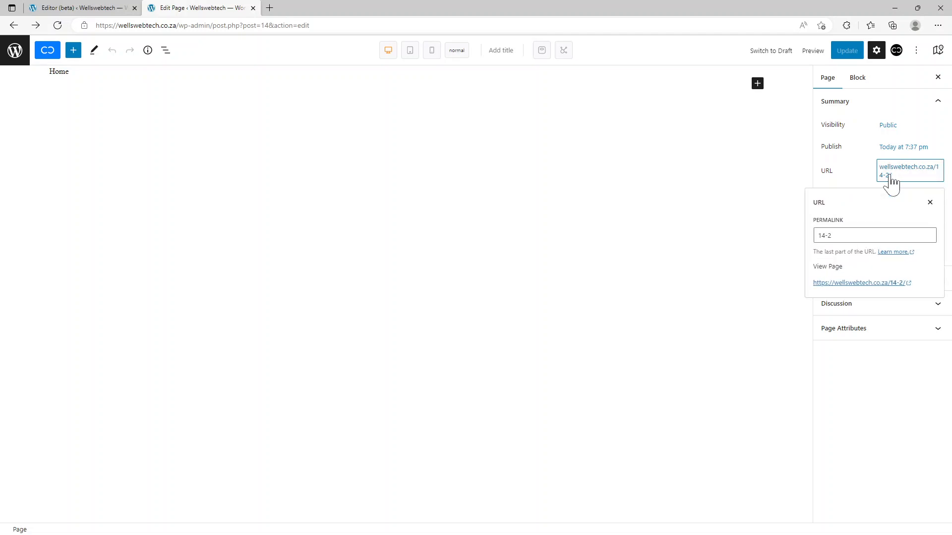
pyautogui.click(858, 236)
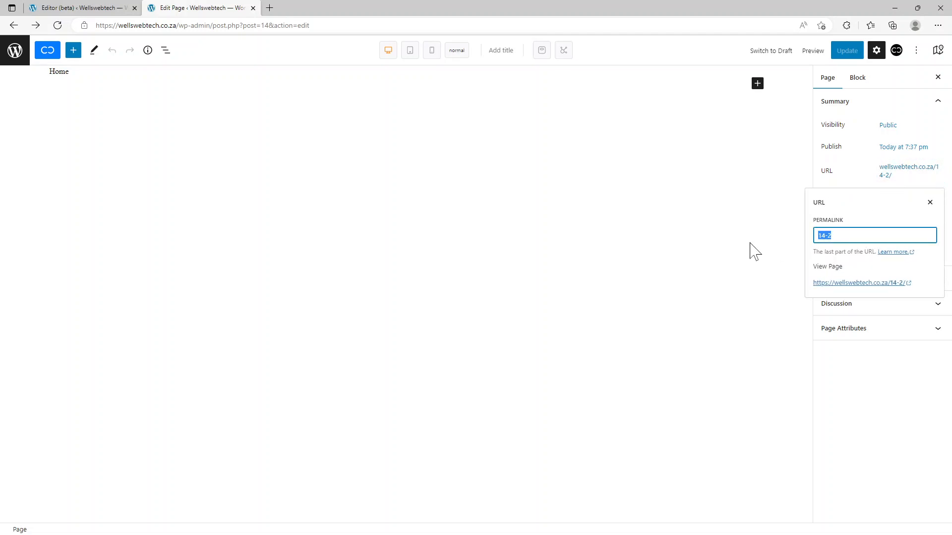
pyautogui.write('home')
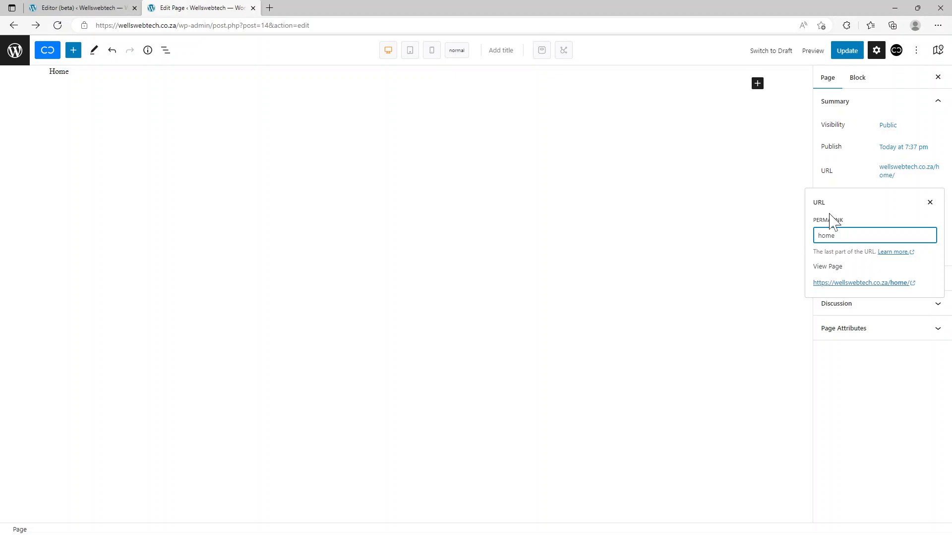
pyautogui.click(861, 176)
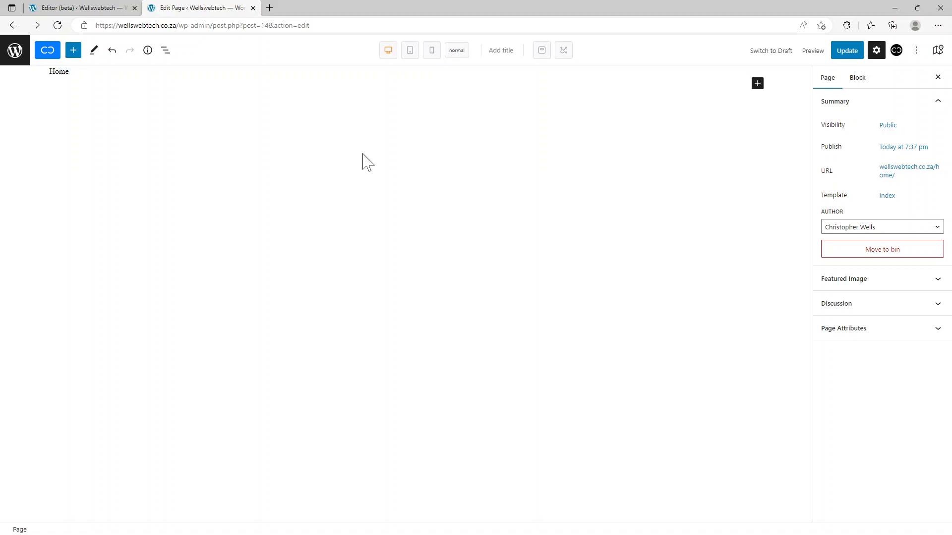
pyautogui.click(848, 50)
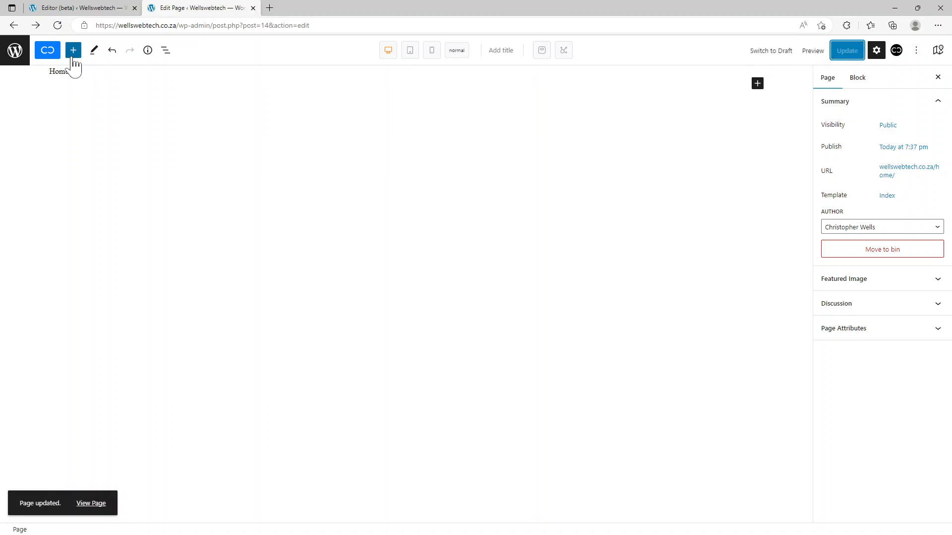
# - Title the untitled page "Home" with Quick Edit in the pages list, and start another new page
pyautogui.click(15, 52)
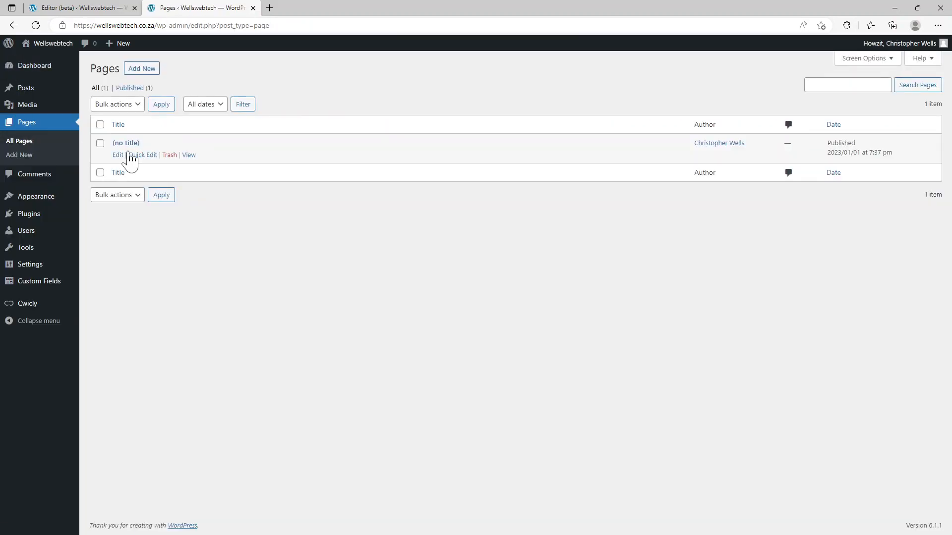
pyautogui.click(140, 155)
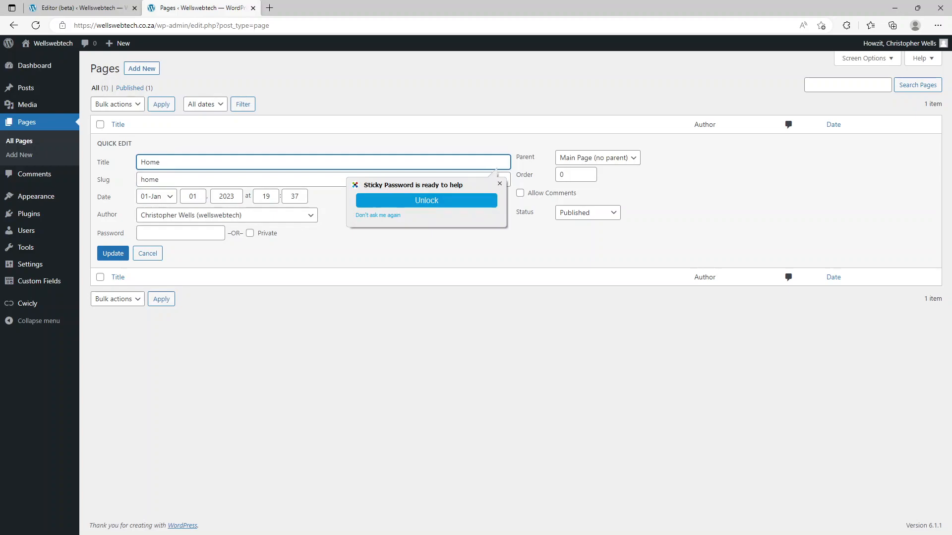
pyautogui.click(113, 255)
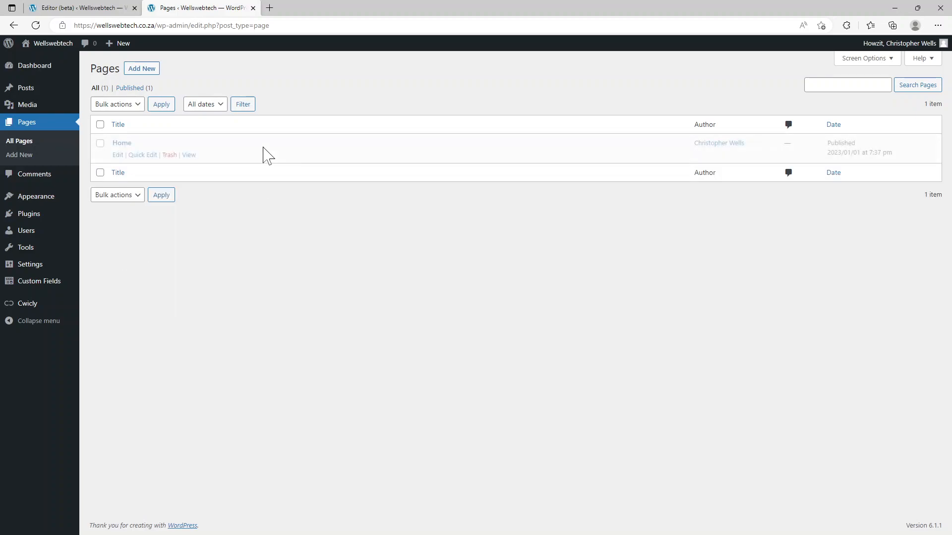
pyautogui.click(141, 69)
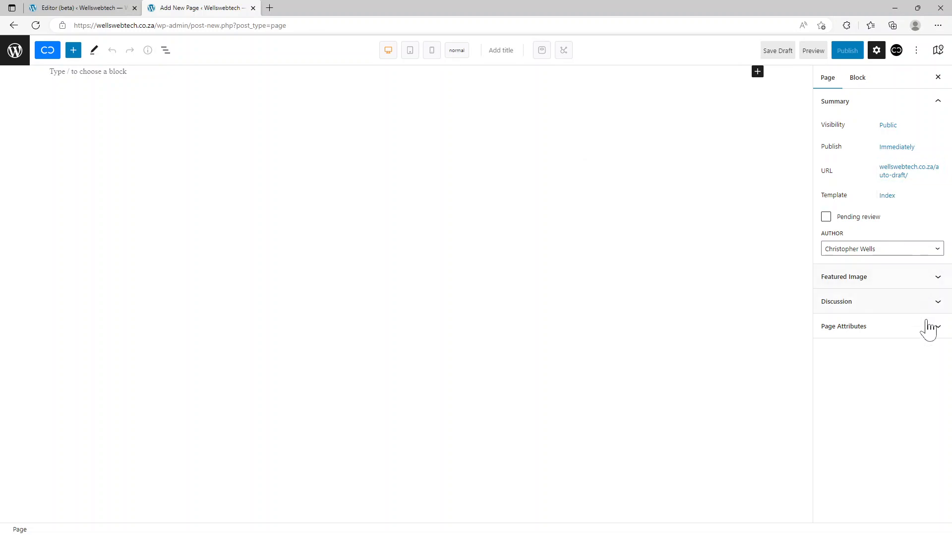
# - Look through the new page's attributes, discussion and featured image settings, the block list view and the editor options for a title setting
pyautogui.click(939, 328)
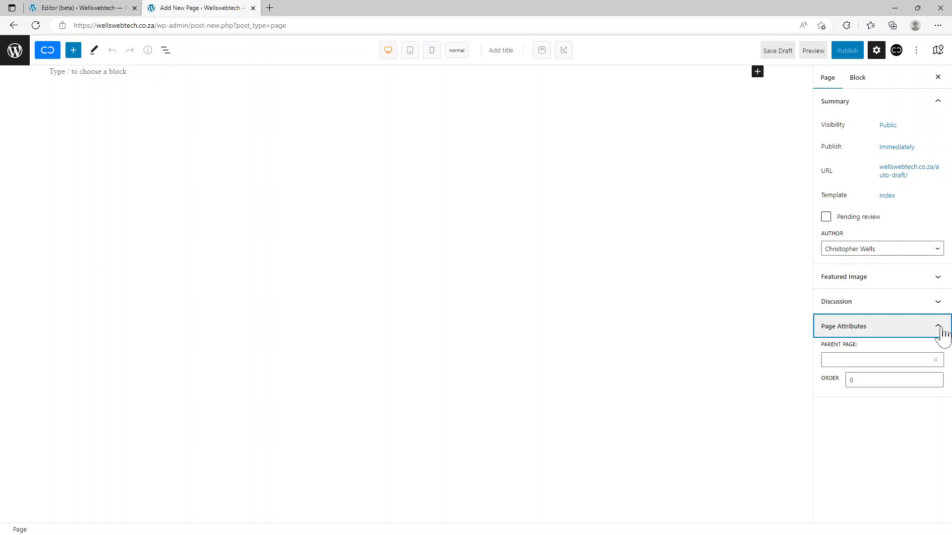
pyautogui.click(936, 302)
pyautogui.click(939, 278)
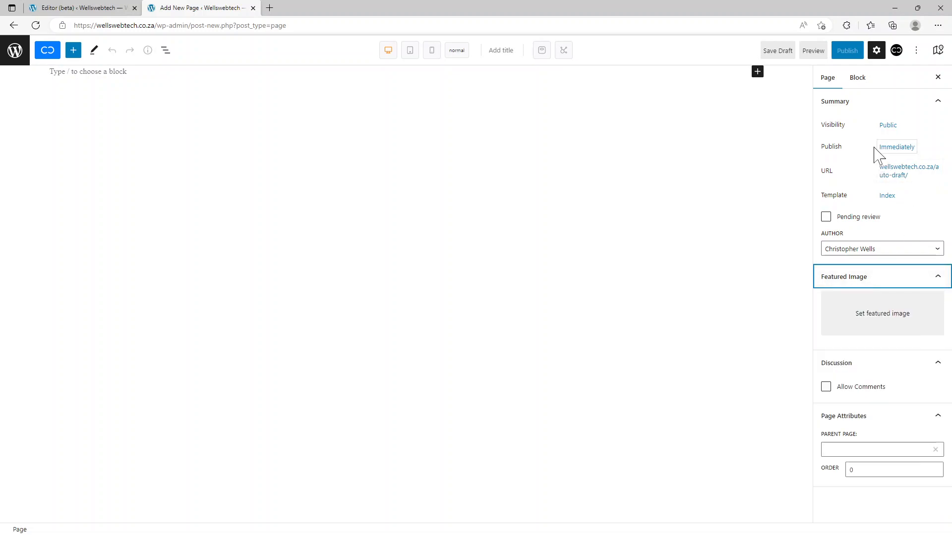
pyautogui.click(858, 79)
pyautogui.click(829, 80)
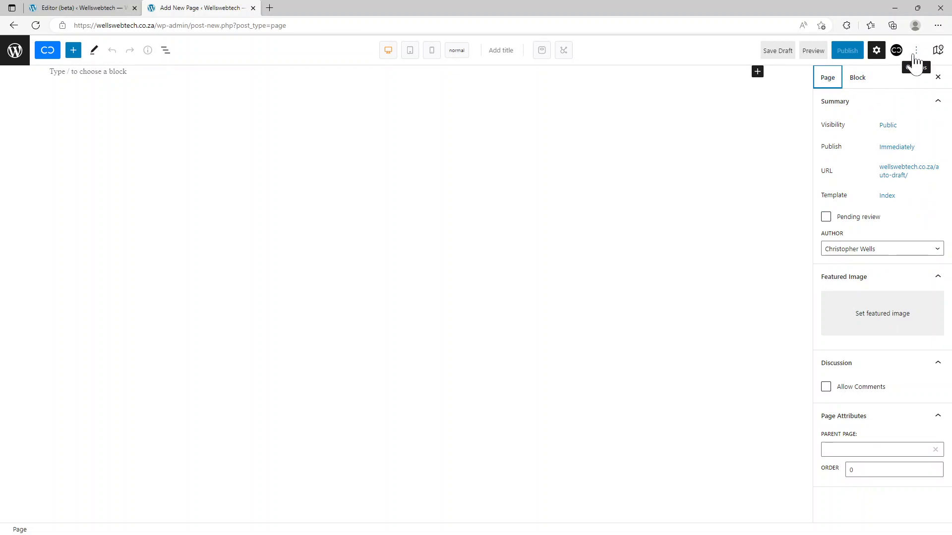
pyautogui.click(165, 50)
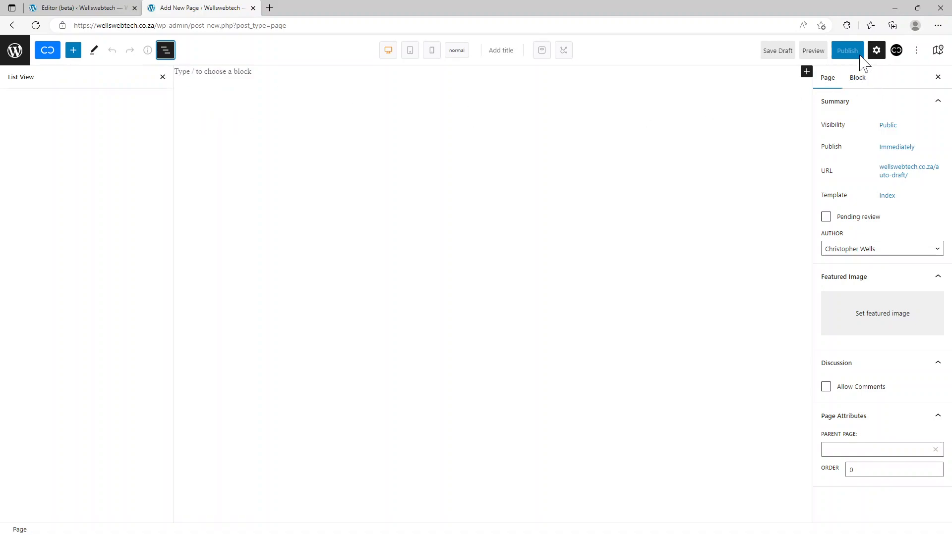
pyautogui.click(878, 51)
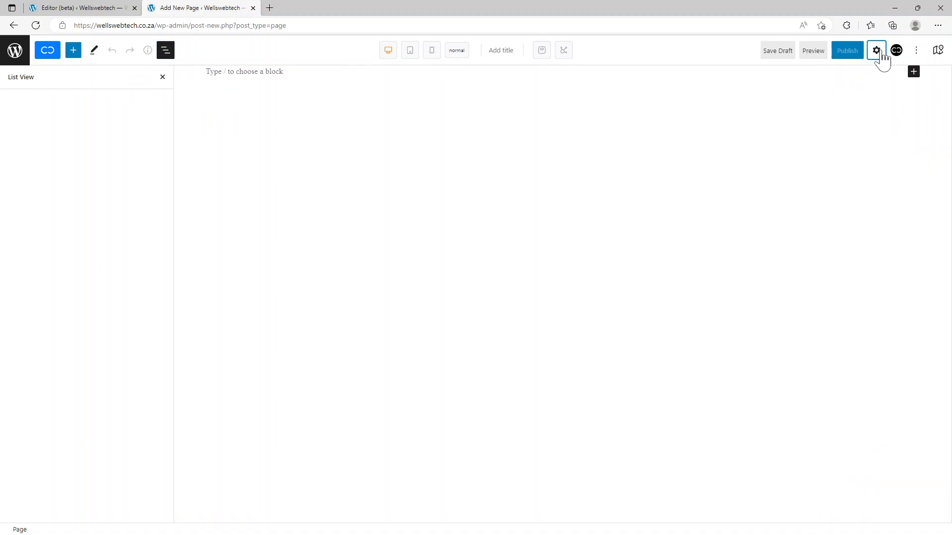
pyautogui.click(882, 55)
pyautogui.click(918, 55)
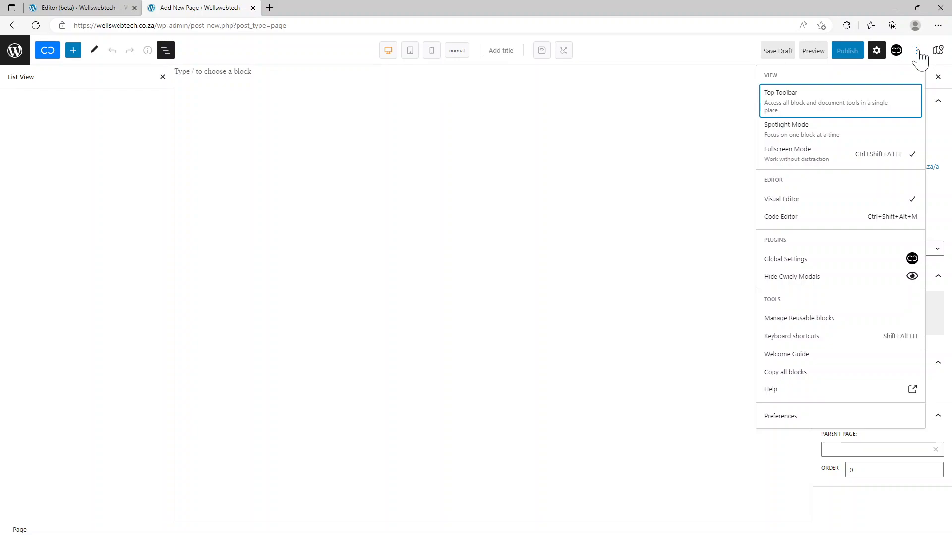
pyautogui.click(918, 52)
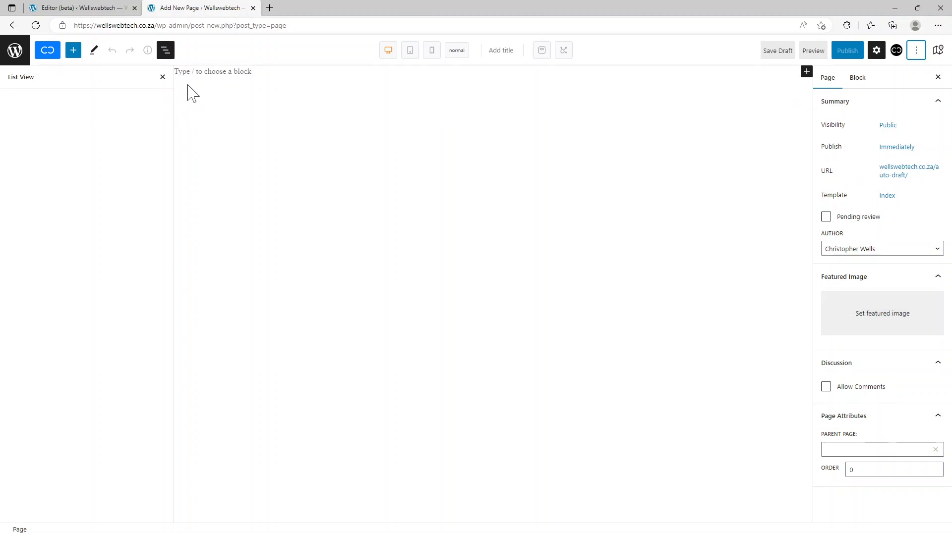
# - Add a paragraph reading "About Us" to the new page and publish it
pyautogui.click(175, 71)
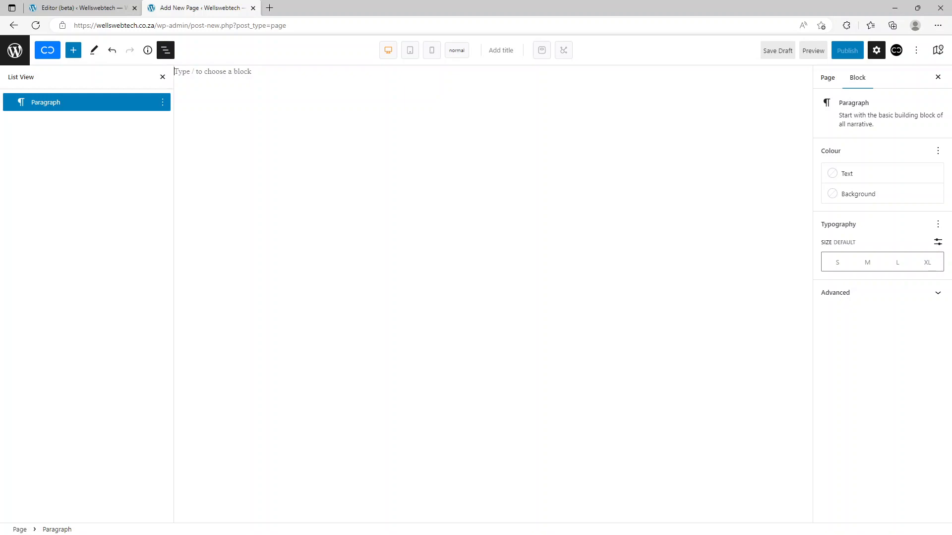
pyautogui.write('About Us')
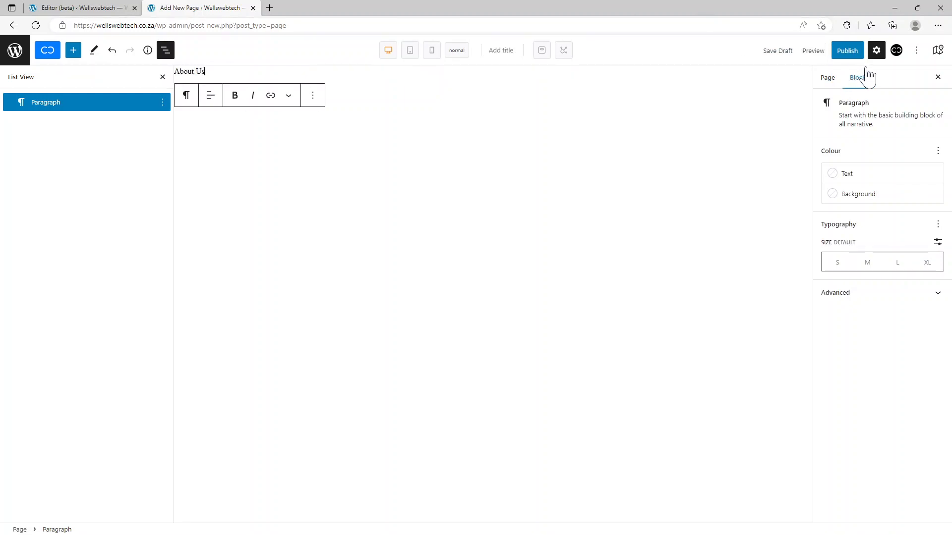
pyautogui.click(849, 54)
pyautogui.click(851, 54)
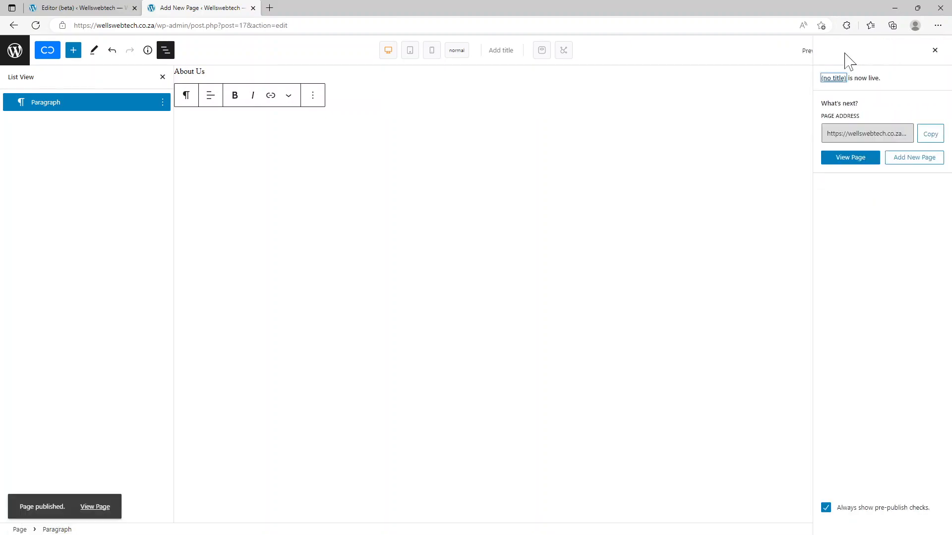
# - Quick-edit the untitled page in the pages list, giving it the title "About Us" and the slug about-us
pyautogui.click(14, 56)
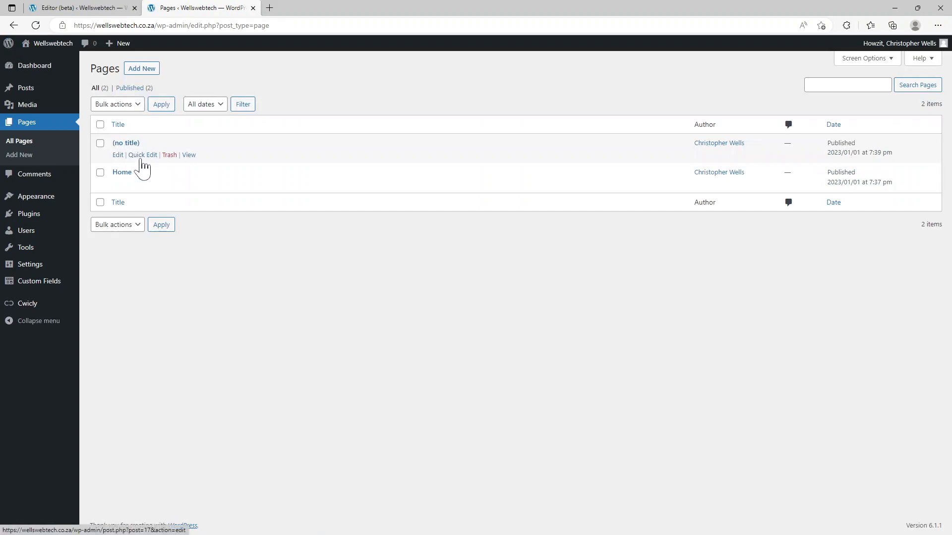
pyautogui.click(142, 155)
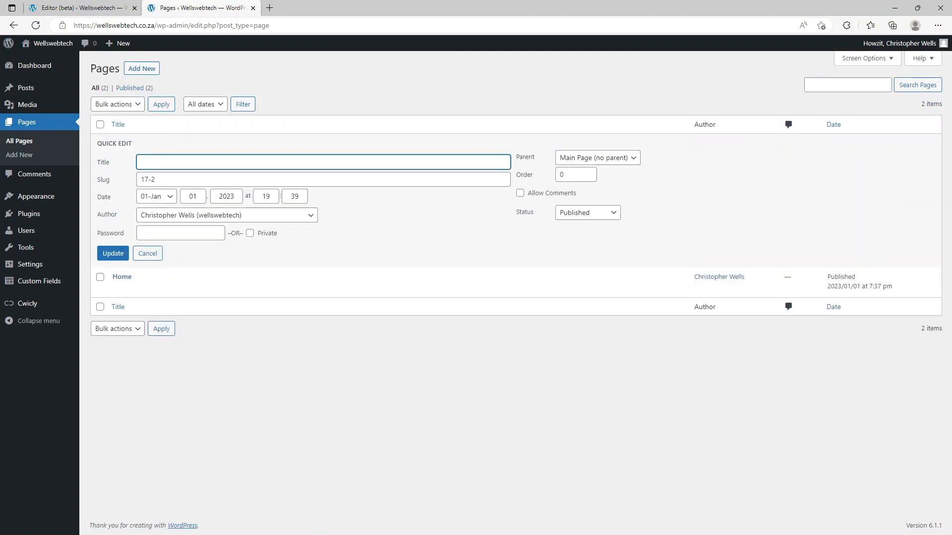
pyautogui.write('About Us')
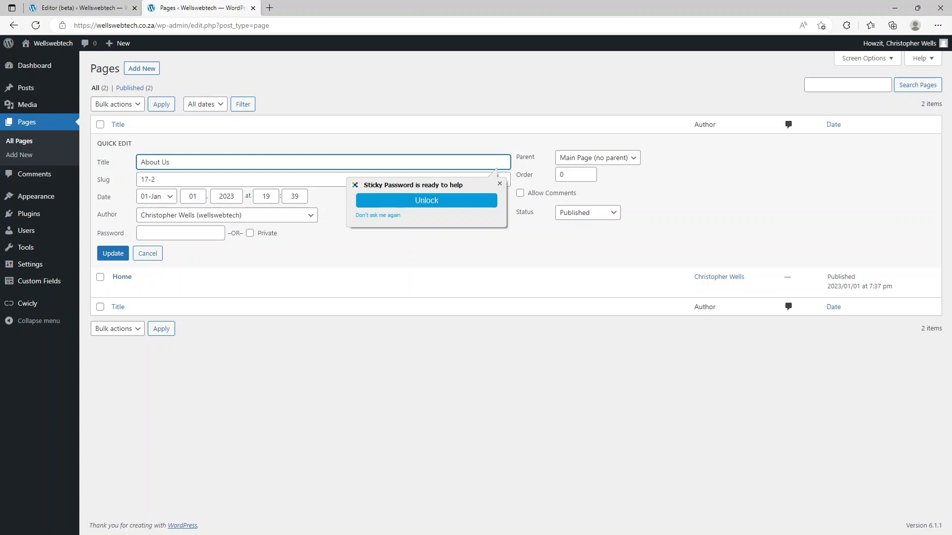
pyautogui.press('Tab')
pyautogui.write('a')
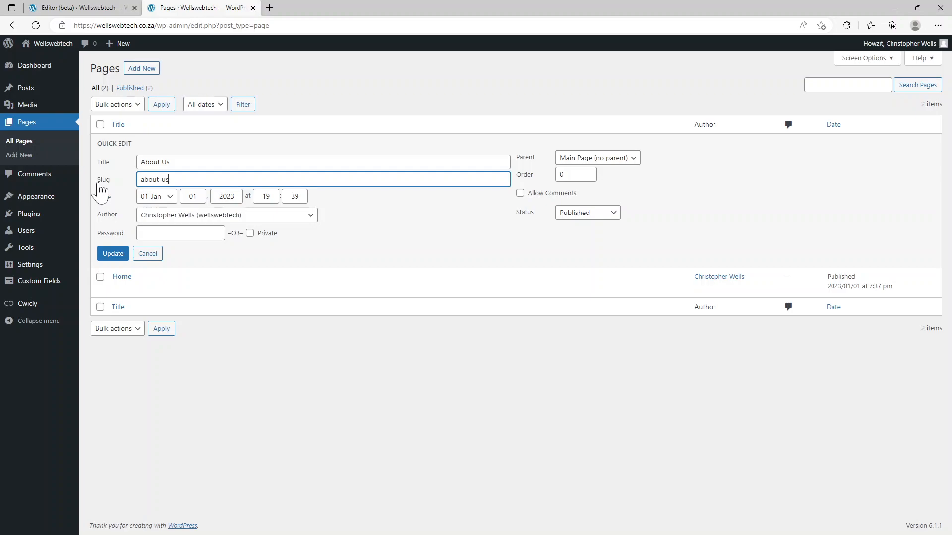
pyautogui.click(115, 255)
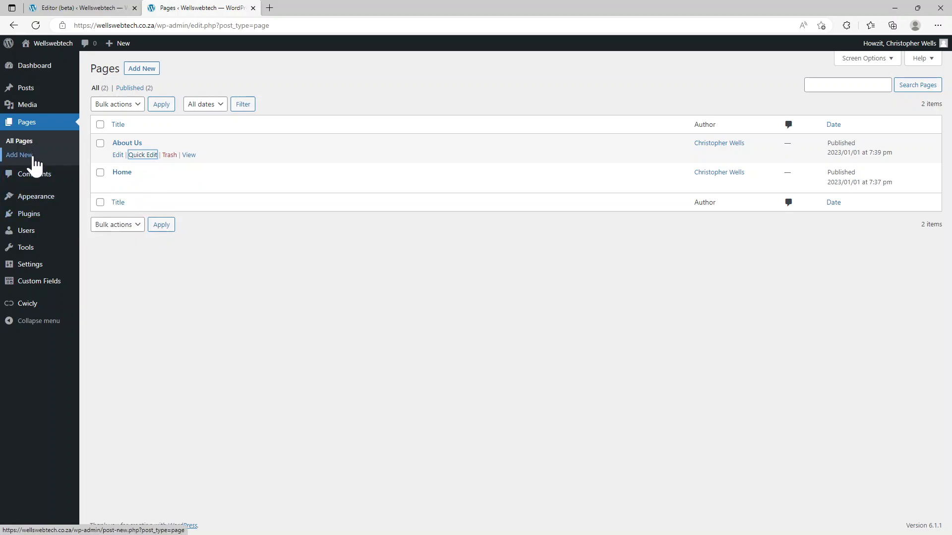
# - Add the Home and About Us pages, in that order, to the Wellswebtech_Main menu and save it
pyautogui.moveTo(37, 199)
pyautogui.click(95, 227)
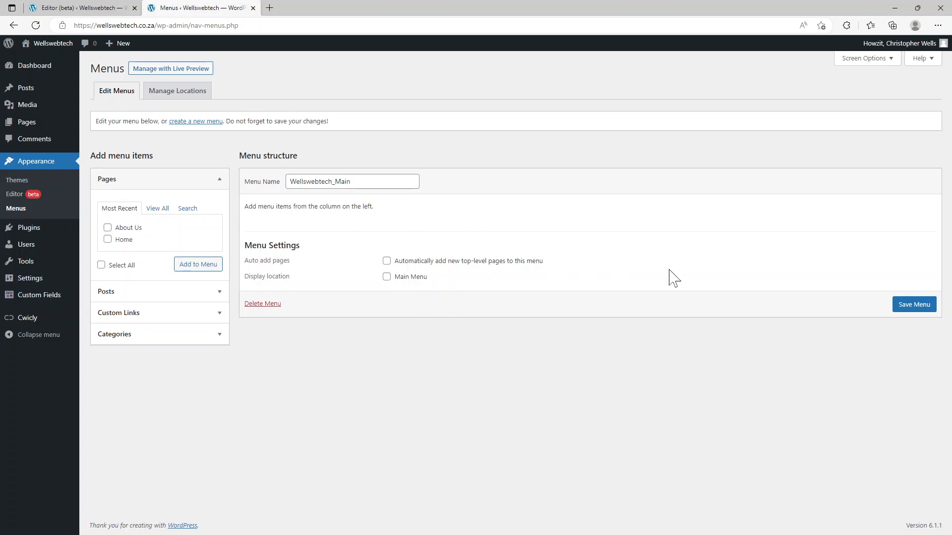
pyautogui.click(108, 240)
pyautogui.click(192, 268)
pyautogui.click(108, 228)
pyautogui.click(199, 270)
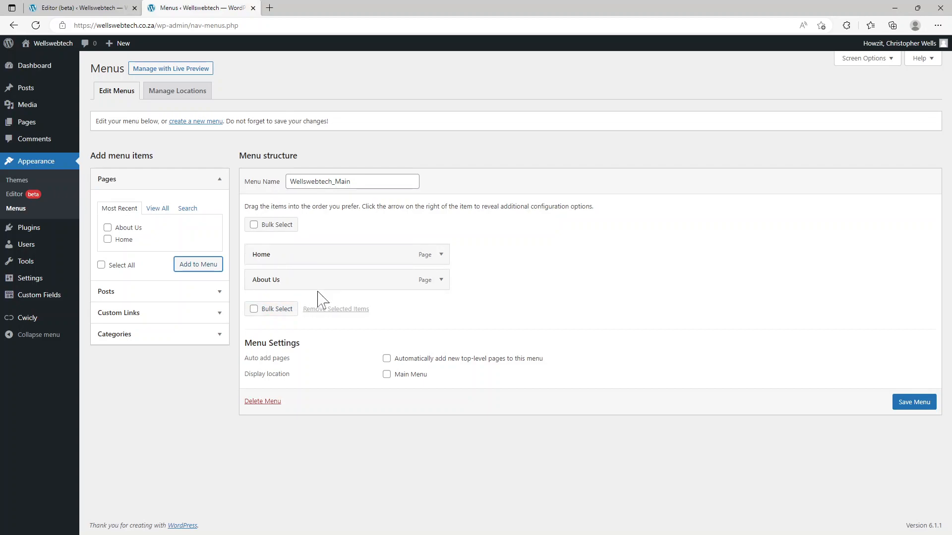
pyautogui.click(907, 402)
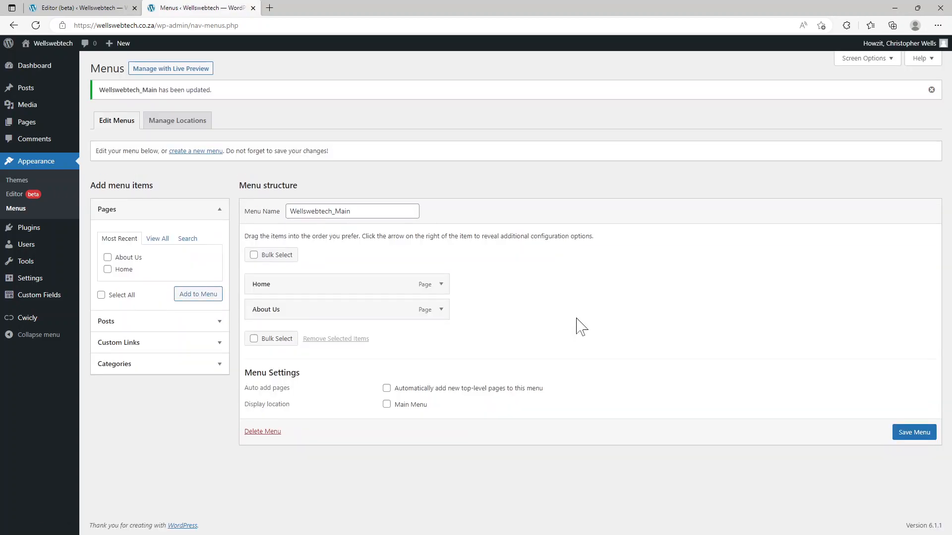
# - Open the Wellswebtech Header template part in the site editor and inspect its blocks in the list view
pyautogui.click(18, 196)
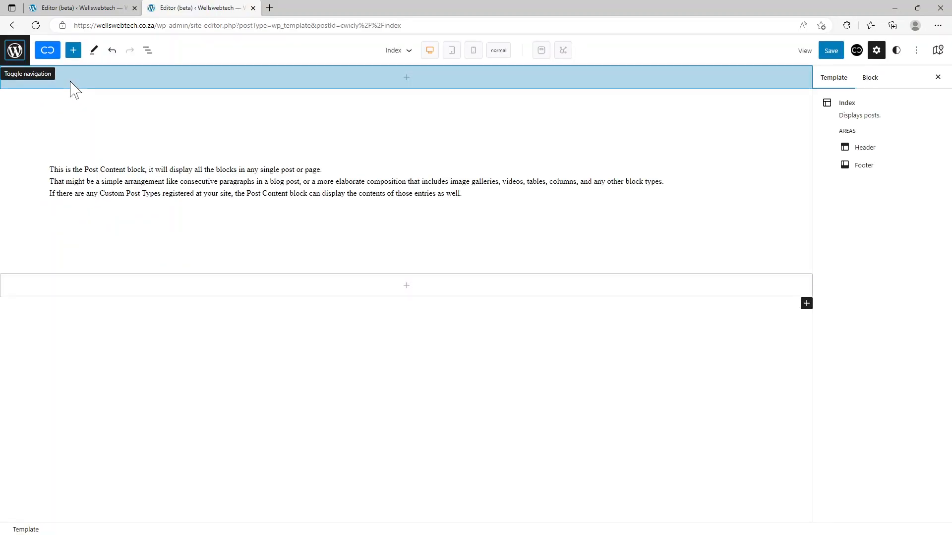
pyautogui.click(15, 50)
pyautogui.click(38, 187)
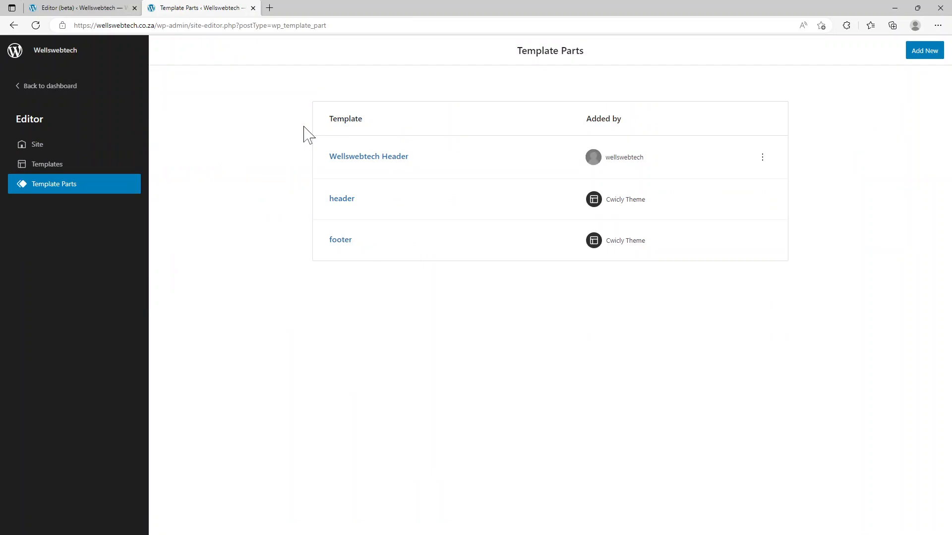
pyautogui.click(380, 156)
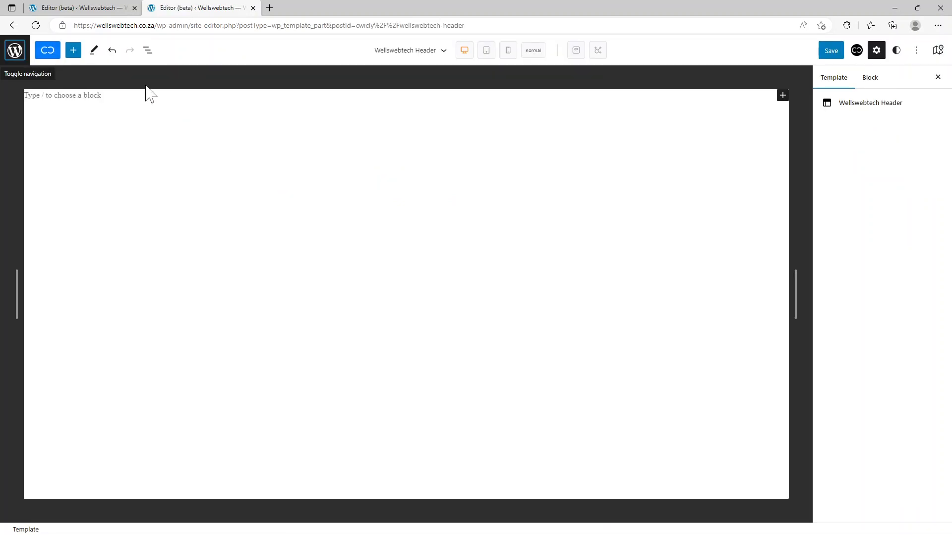
pyautogui.click(147, 50)
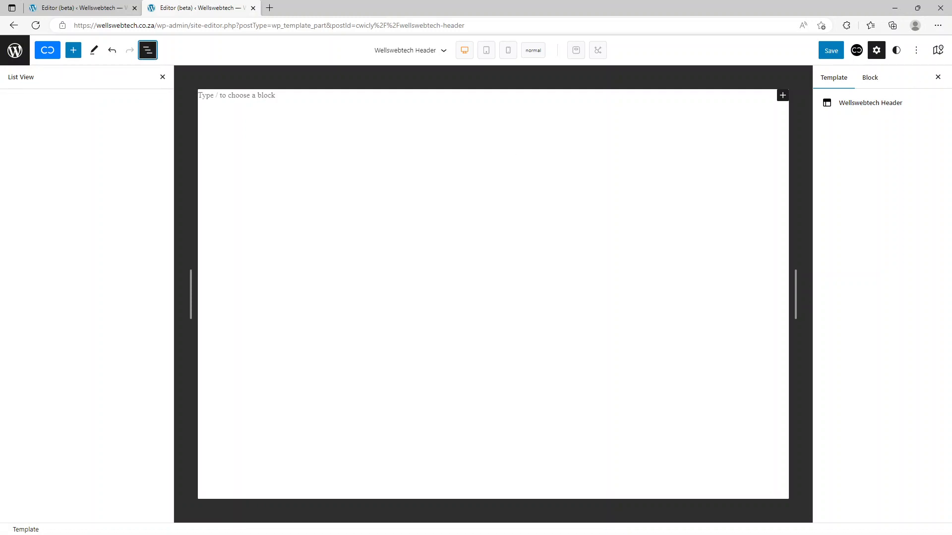
pyautogui.click(199, 96)
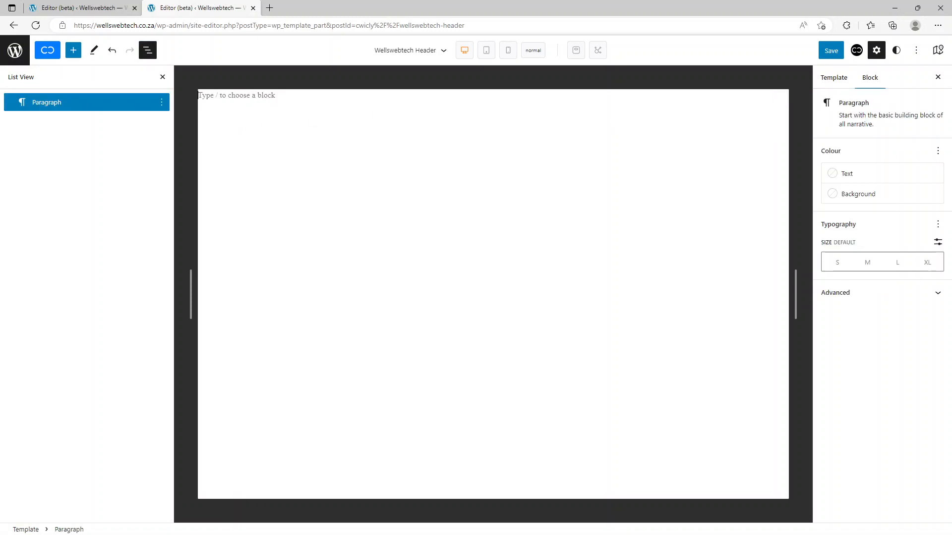
pyautogui.click(62, 104)
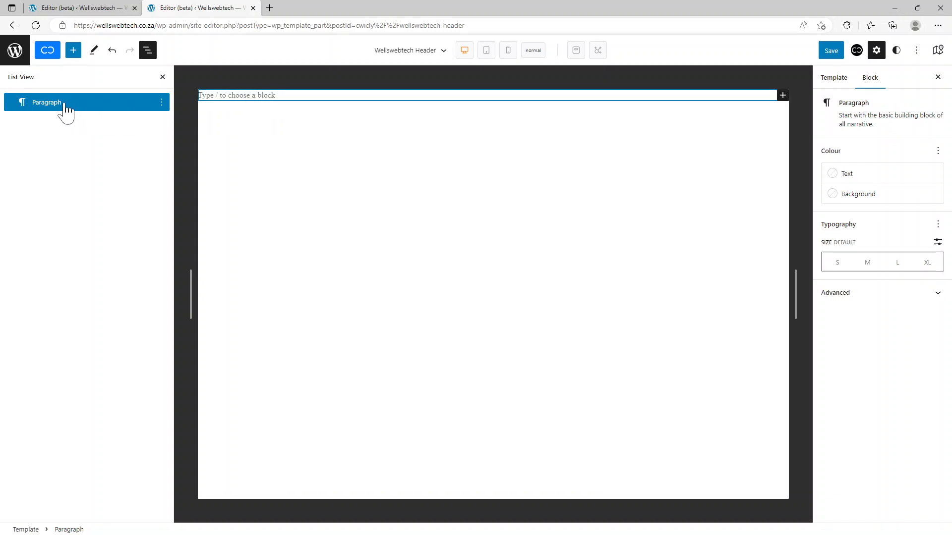
# - Reopen the Wellswebtech Header template part from the template parts list and save it
pyautogui.click(14, 50)
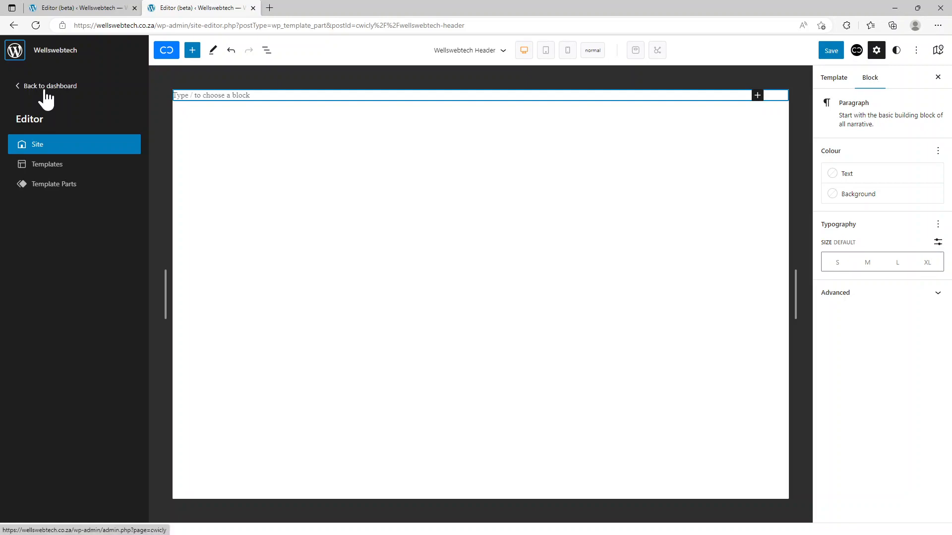
pyautogui.click(43, 188)
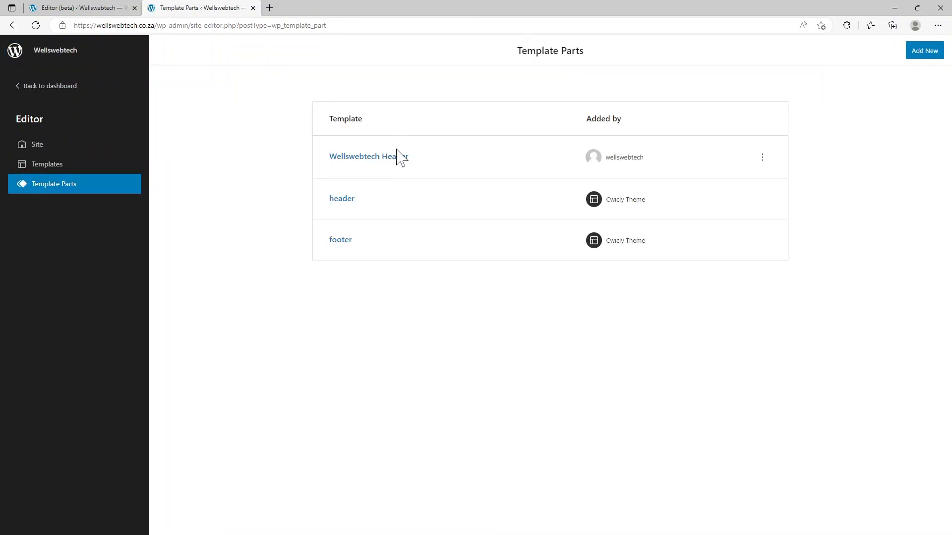
pyautogui.click(372, 158)
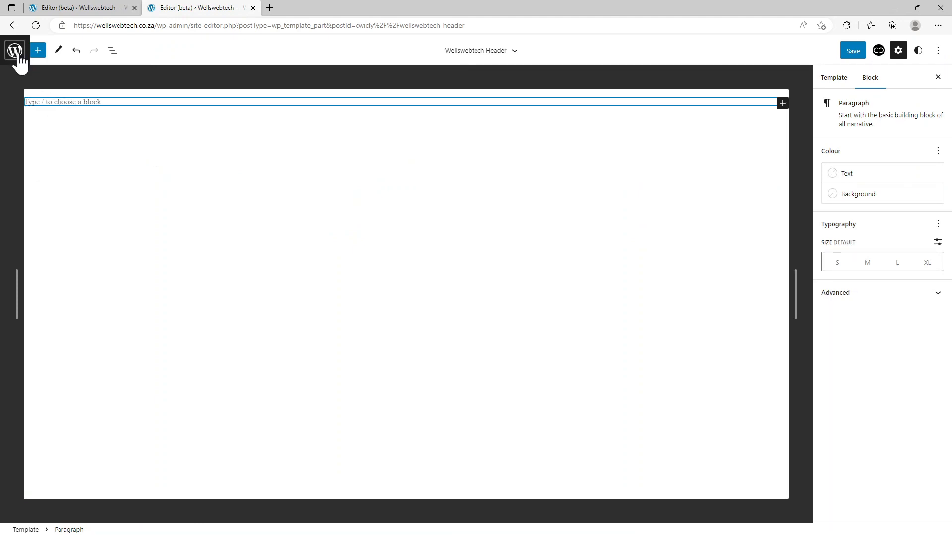
pyautogui.click(15, 50)
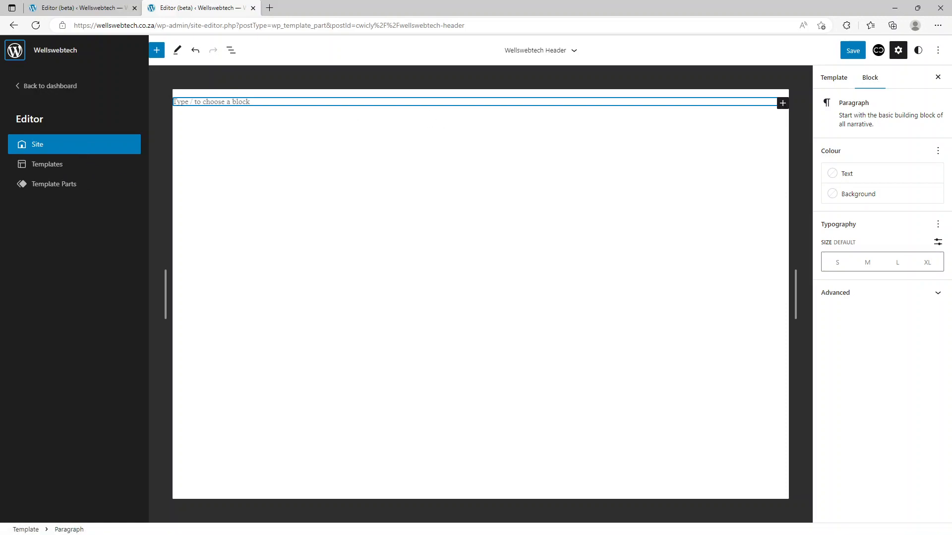
pyautogui.click(852, 51)
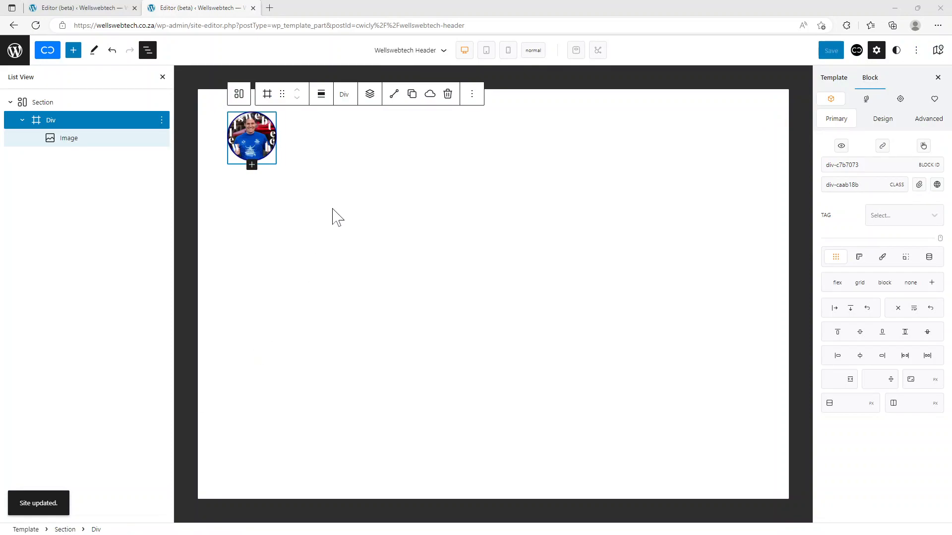
# - Add a Cwicly Menu block inside the header's section, after the logo's Div, and assign the Wellswebtech_Main menu to it
pyautogui.click(54, 104)
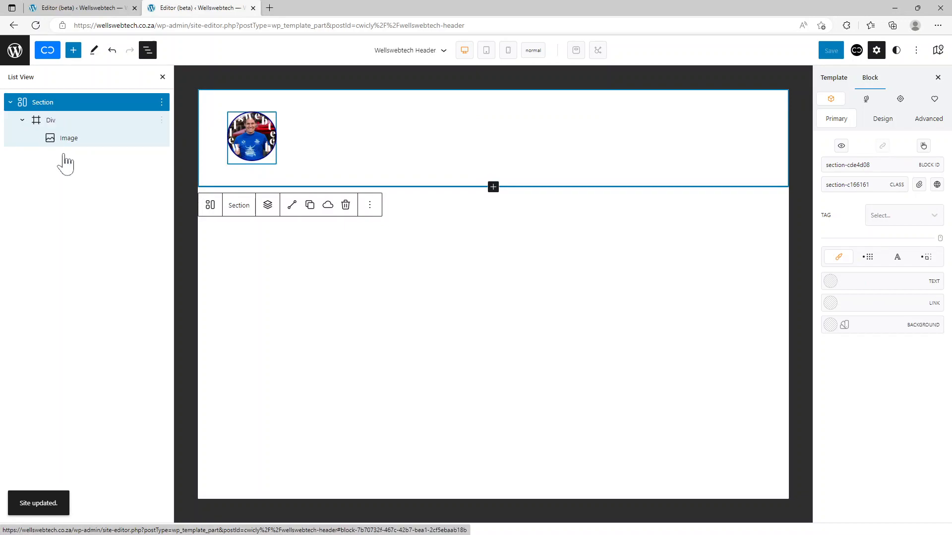
pyautogui.click(269, 210)
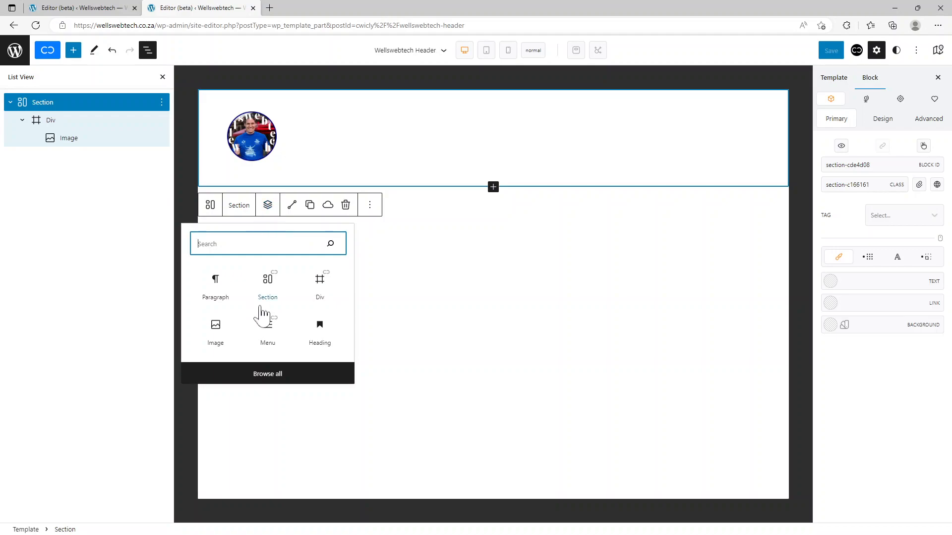
pyautogui.click(273, 335)
pyautogui.click(273, 335)
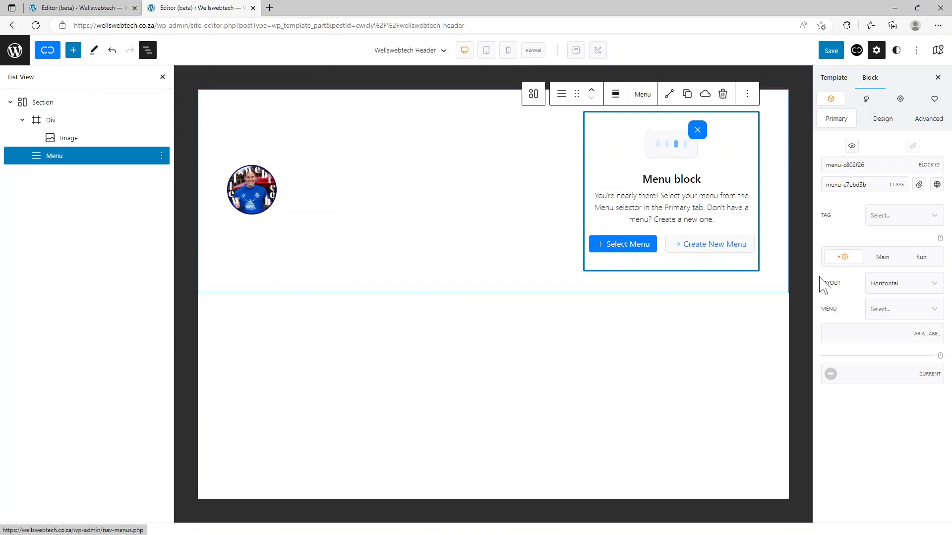
pyautogui.click(930, 312)
pyautogui.click(898, 335)
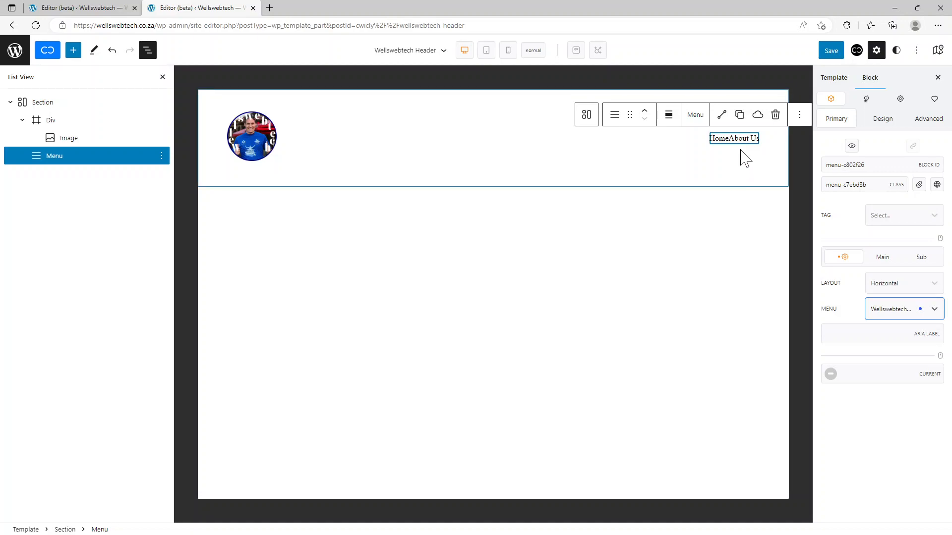
# - Look through the Menu block's background, typography, layout, size and spacing design settings and try a padding of 20 px
pyautogui.click(879, 129)
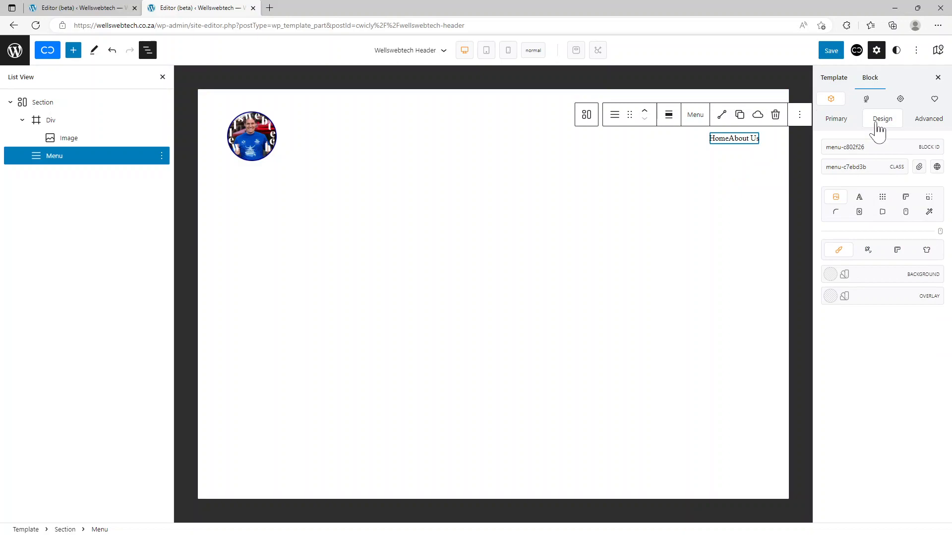
pyautogui.click(929, 198)
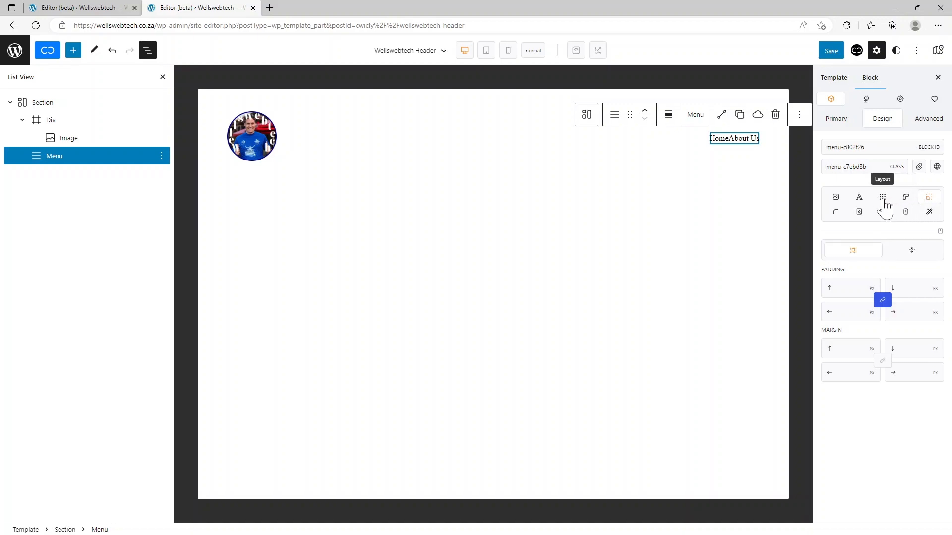
pyautogui.click(906, 198)
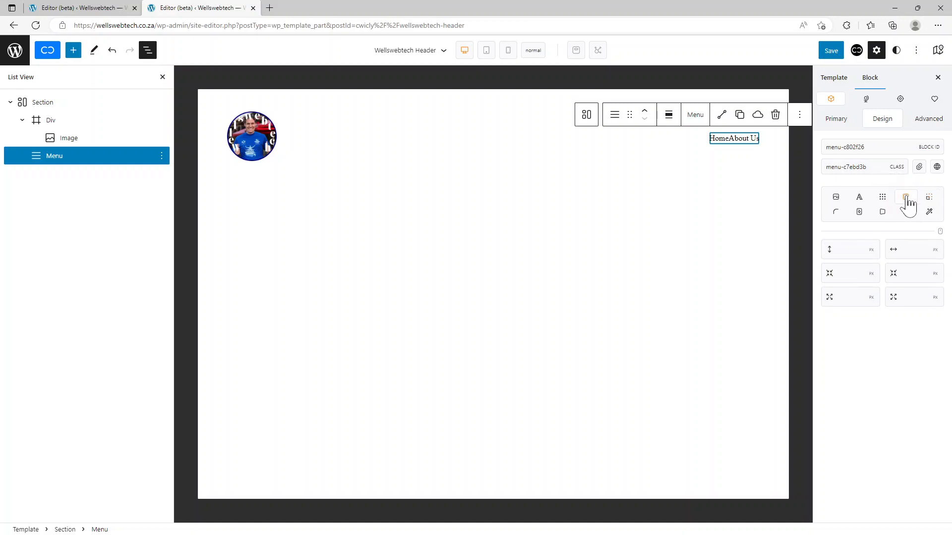
pyautogui.click(837, 199)
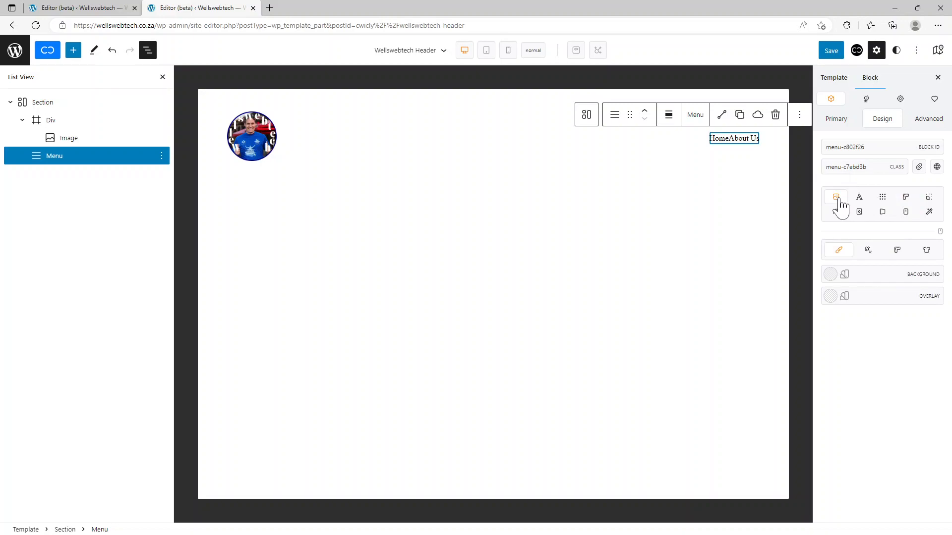
pyautogui.click(860, 198)
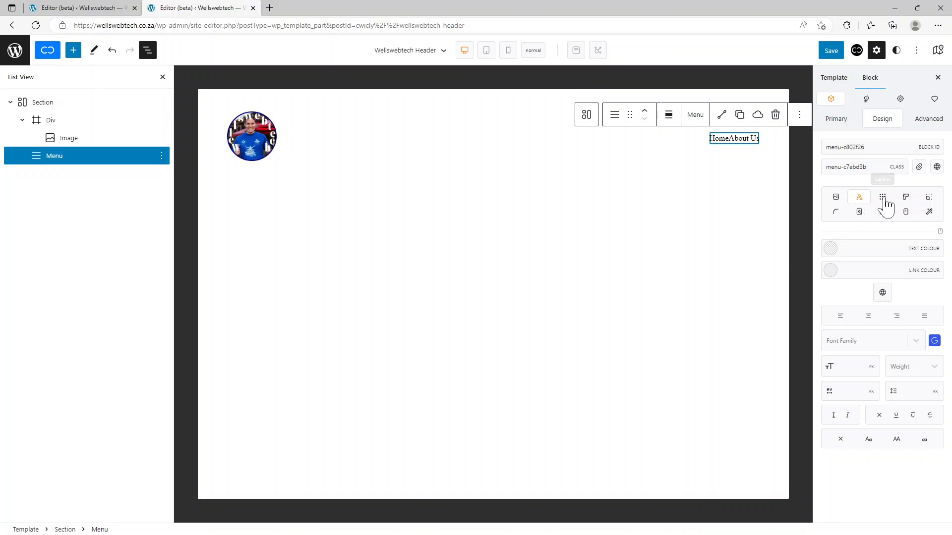
pyautogui.click(883, 198)
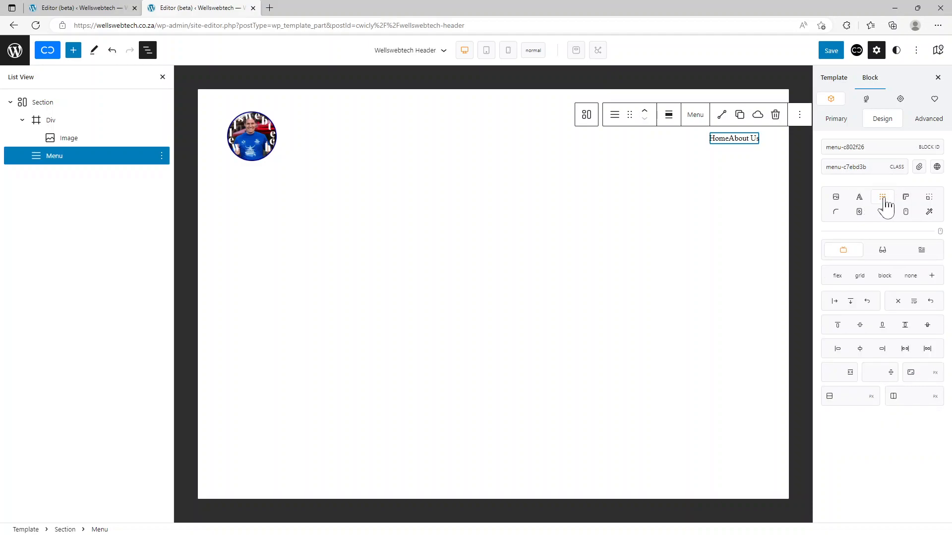
pyautogui.click(905, 198)
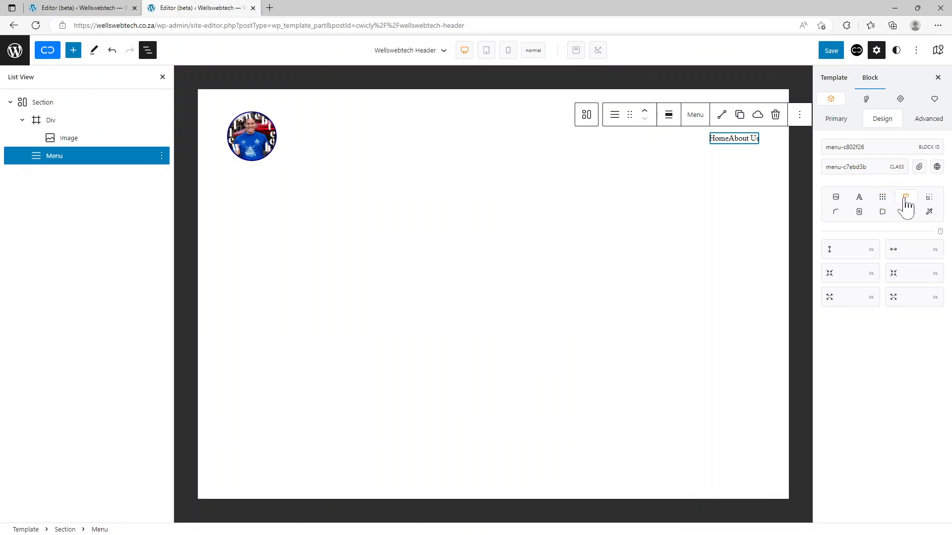
pyautogui.click(928, 198)
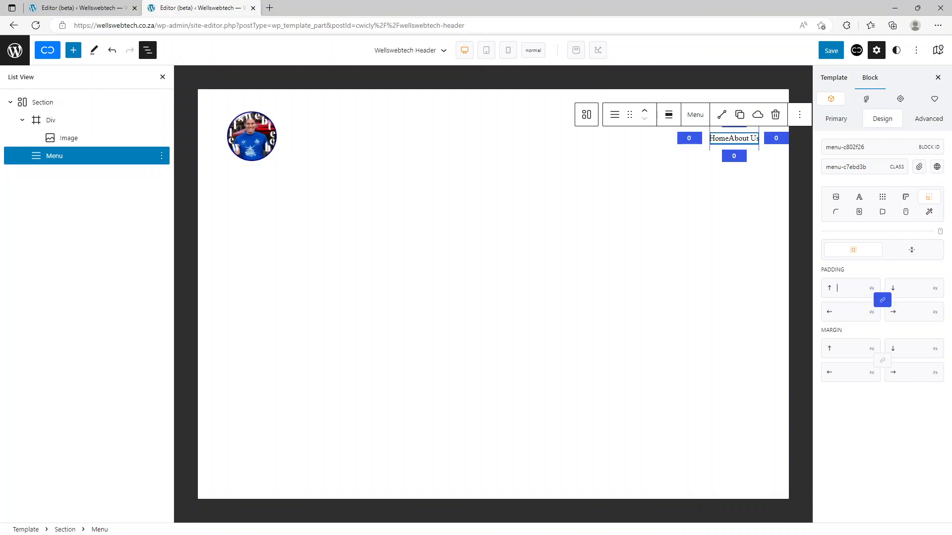
pyautogui.write('20')
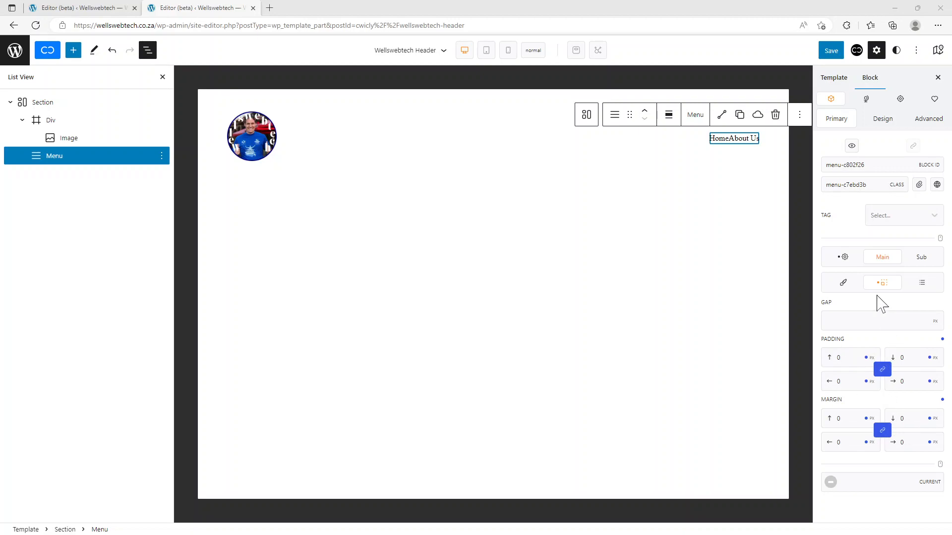
# - Set the gap between the Menu block's main menu items to 20 px and save the template part
pyautogui.click(882, 119)
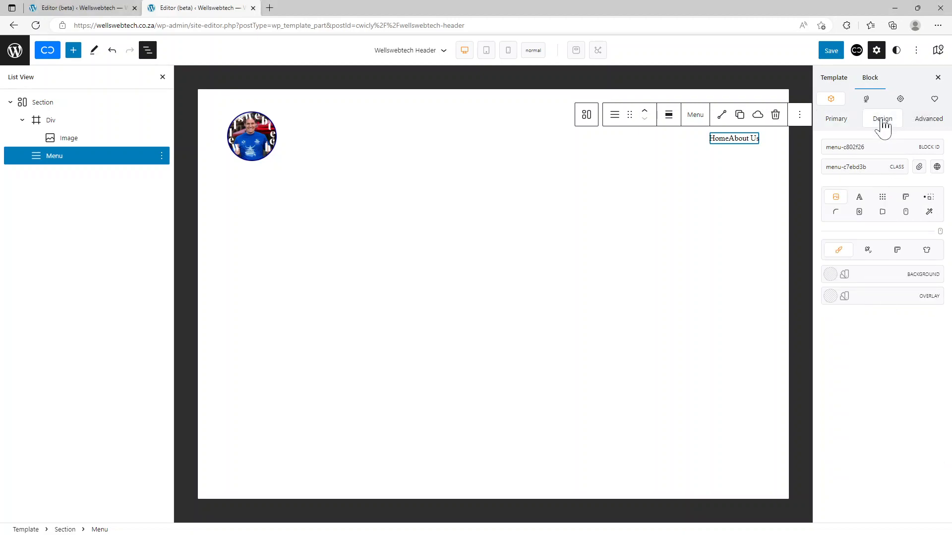
pyautogui.click(846, 123)
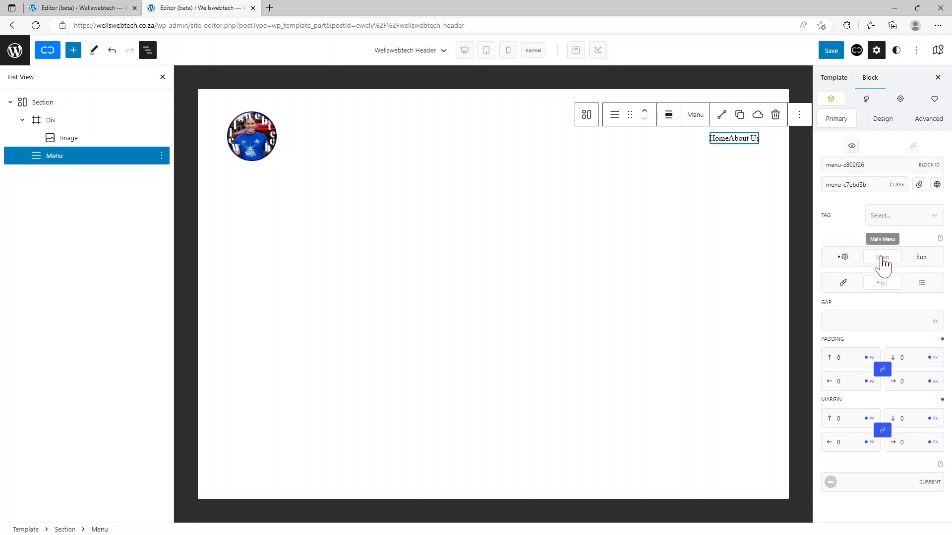
pyautogui.click(922, 258)
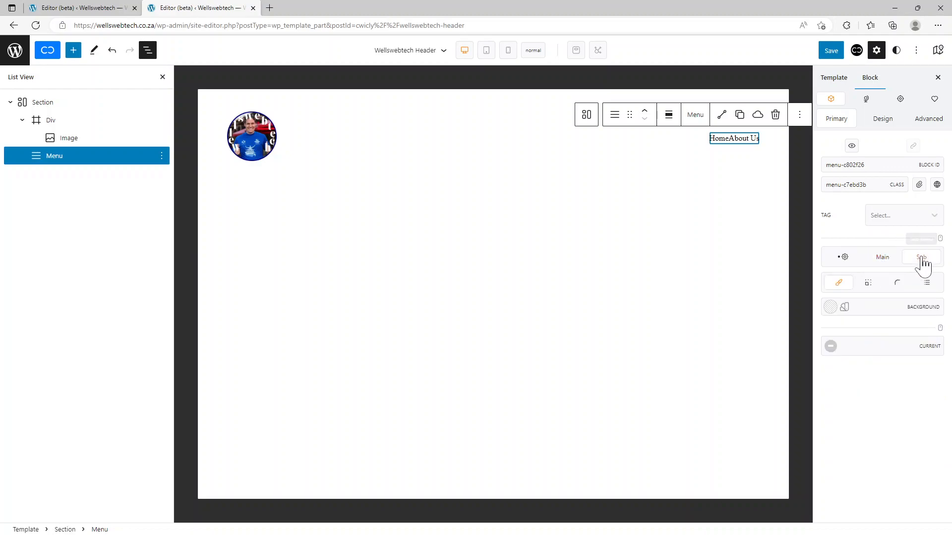
pyautogui.click(887, 260)
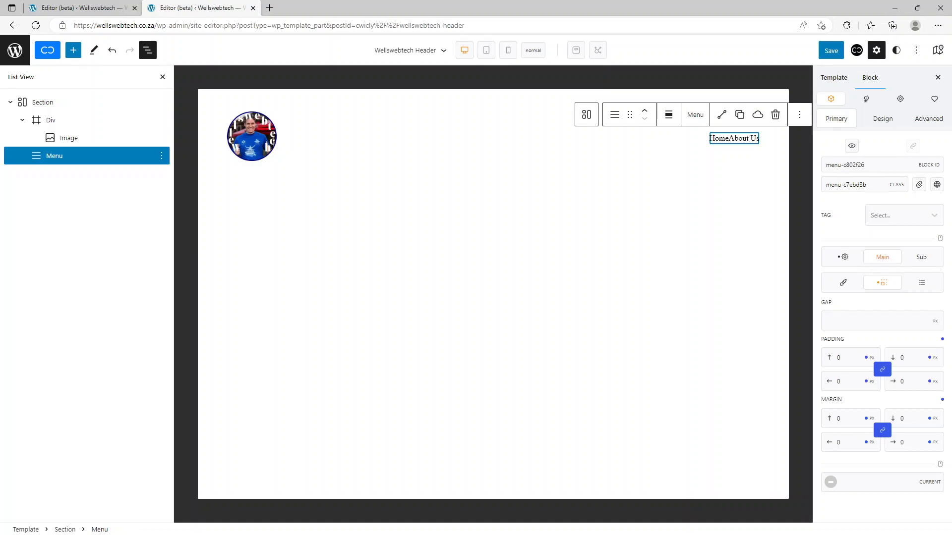
pyautogui.write('20')
pyautogui.click(837, 51)
pyautogui.click(838, 52)
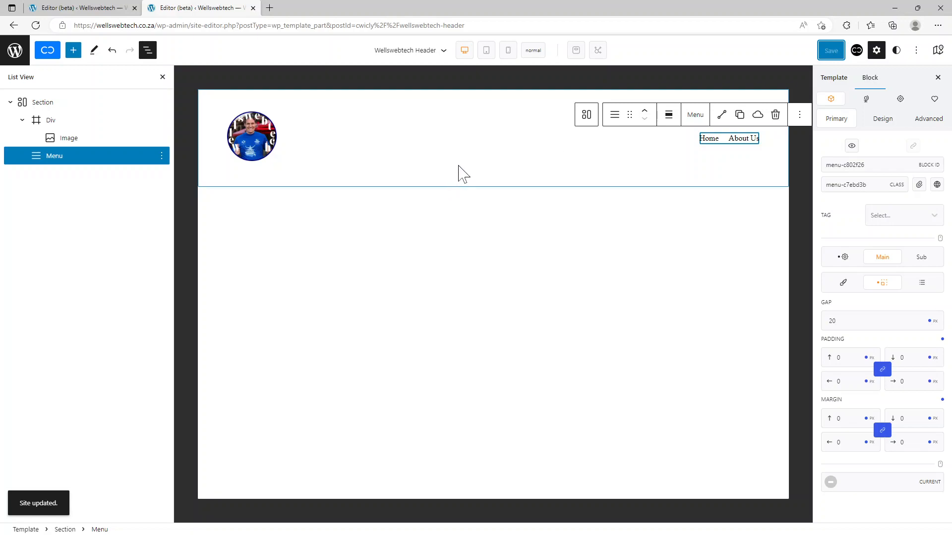
pyautogui.click(270, 8)
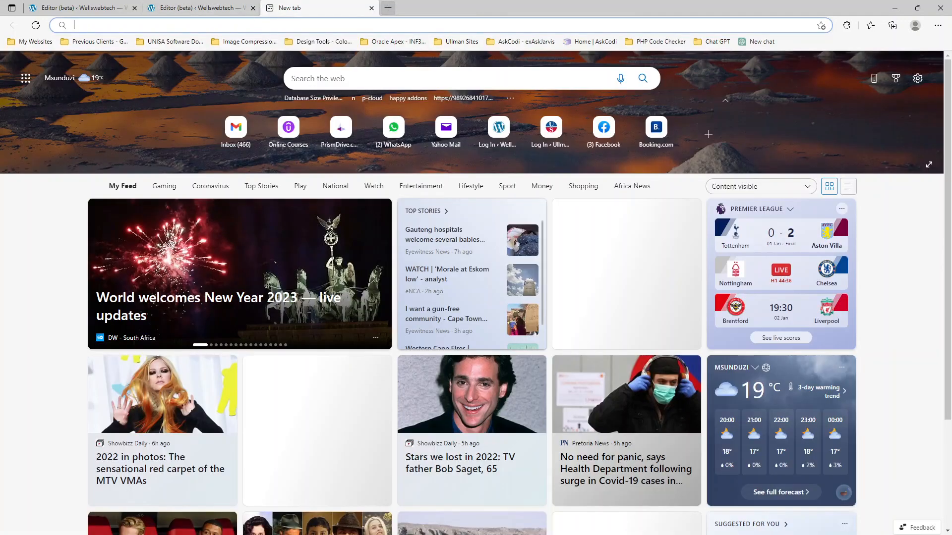
pyautogui.click(198, 8)
pyautogui.click(149, 25)
pyautogui.click(158, 25)
pyautogui.moveTo(158, 25); pyautogui.dragTo(74, 25)
pyautogui.hotkey('ctrl', 'c')
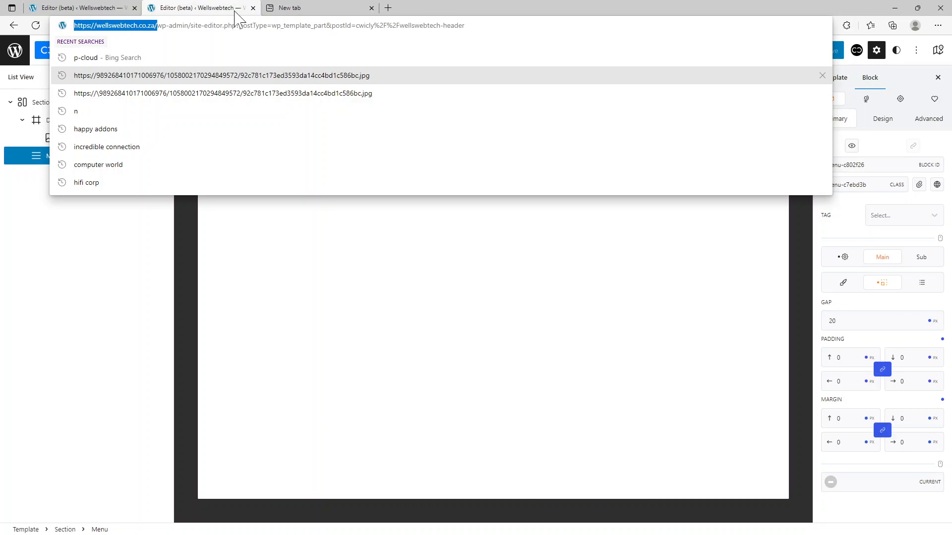
pyautogui.click(297, 8)
pyautogui.hotkey('ctrl', 'v')
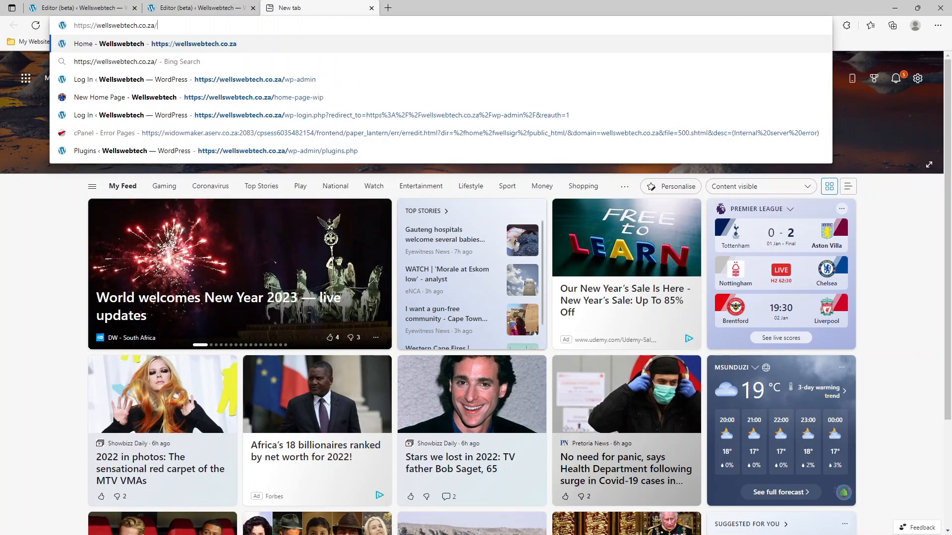
pyautogui.press('Return')
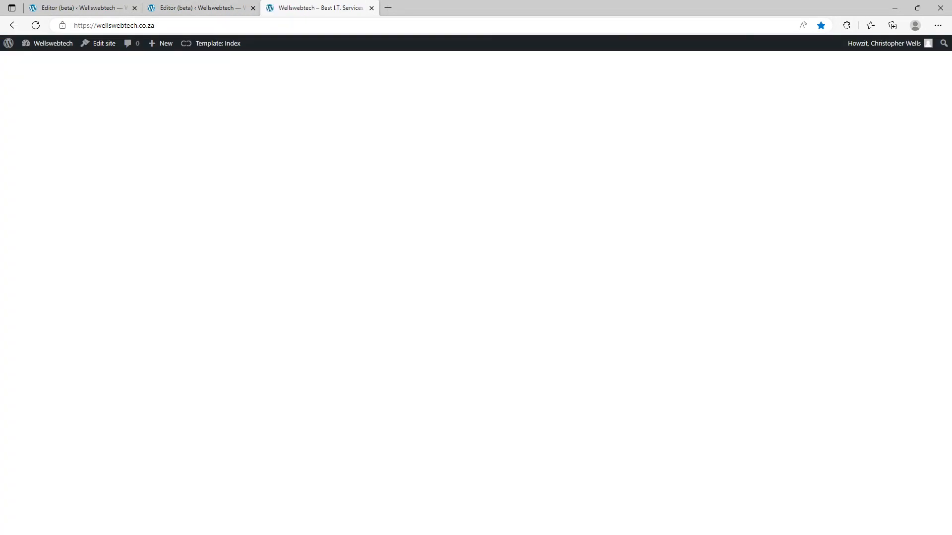
pyautogui.click(213, 25)
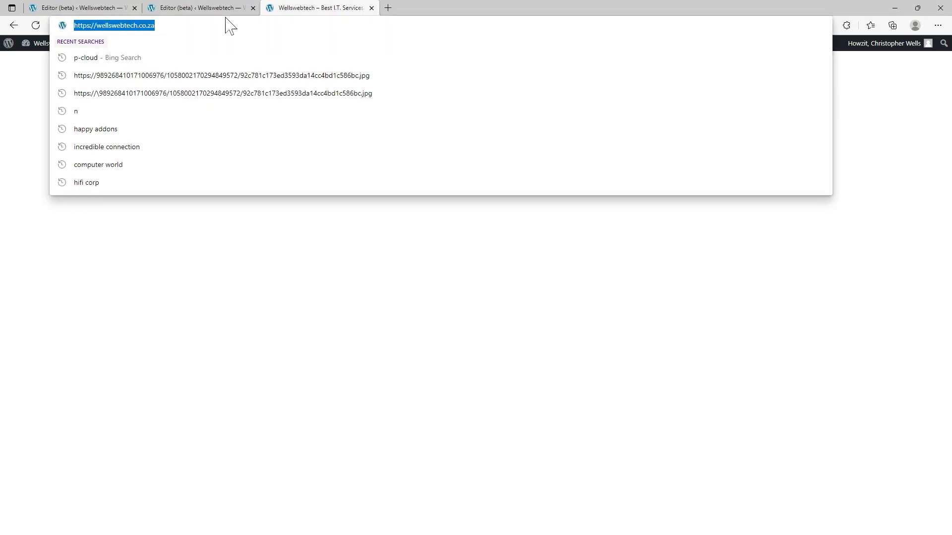
pyautogui.click(210, 8)
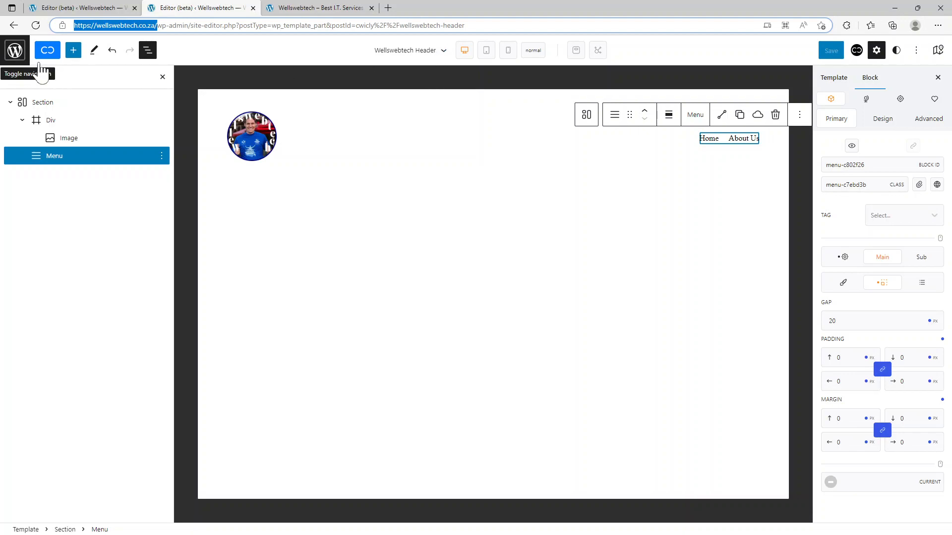
# - Look through the site's Templates and Template Parts lists and reopen the Wellswebtech Header template part
pyautogui.click(15, 50)
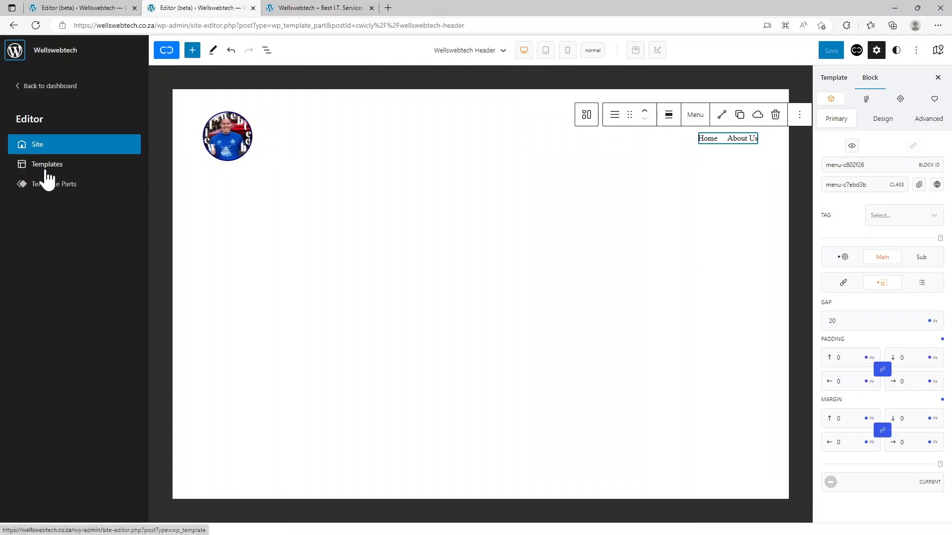
pyautogui.click(48, 169)
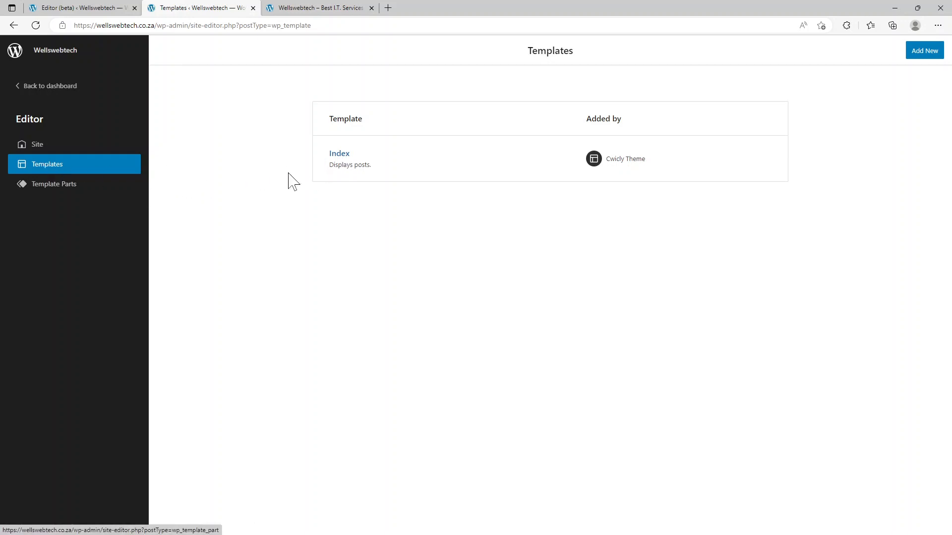
pyautogui.click(74, 183)
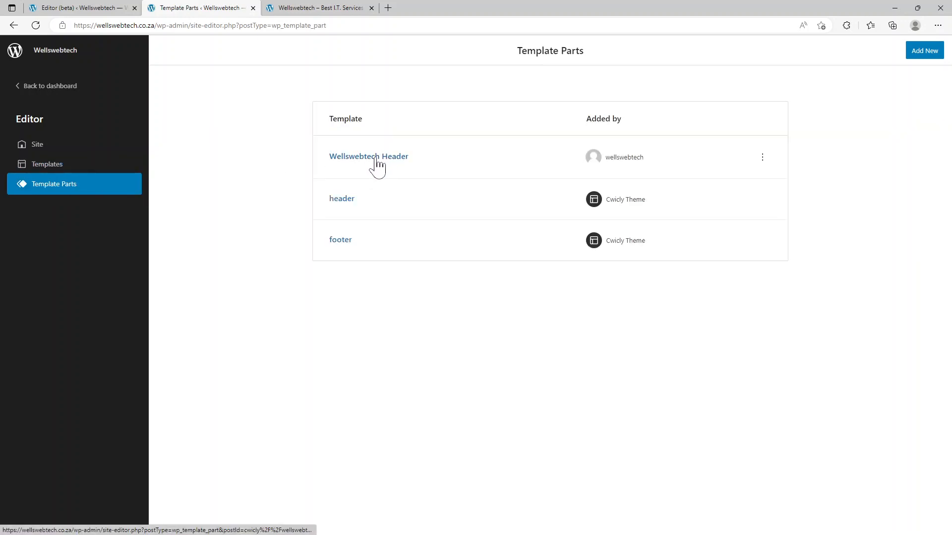
pyautogui.click(762, 157)
pyautogui.click(360, 157)
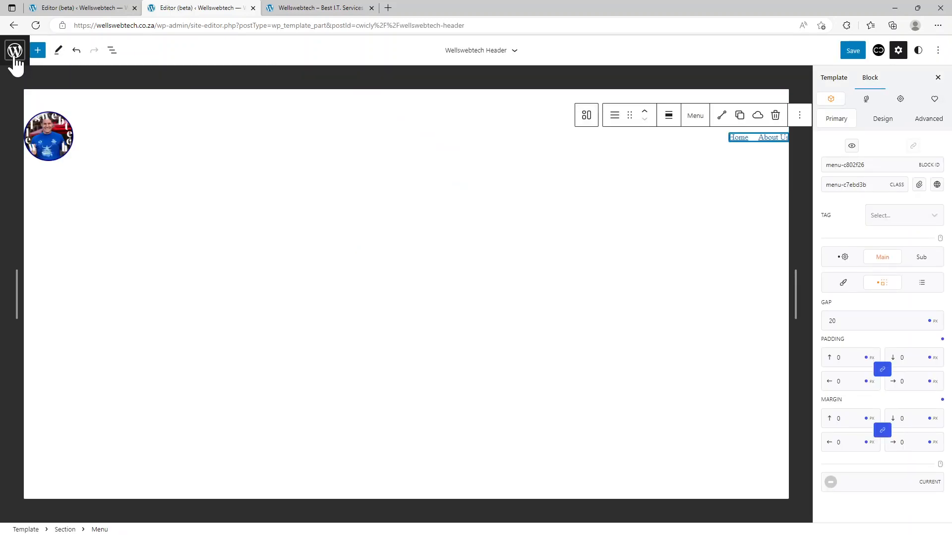
# - Save the Wellswebtech Header template part and return to the Template Parts list
pyautogui.click(15, 53)
pyautogui.click(32, 87)
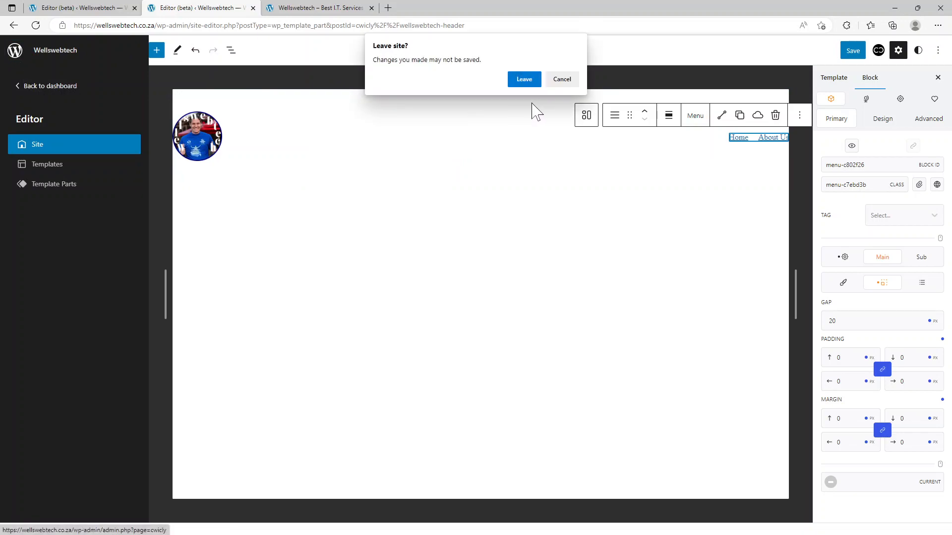
pyautogui.click(562, 80)
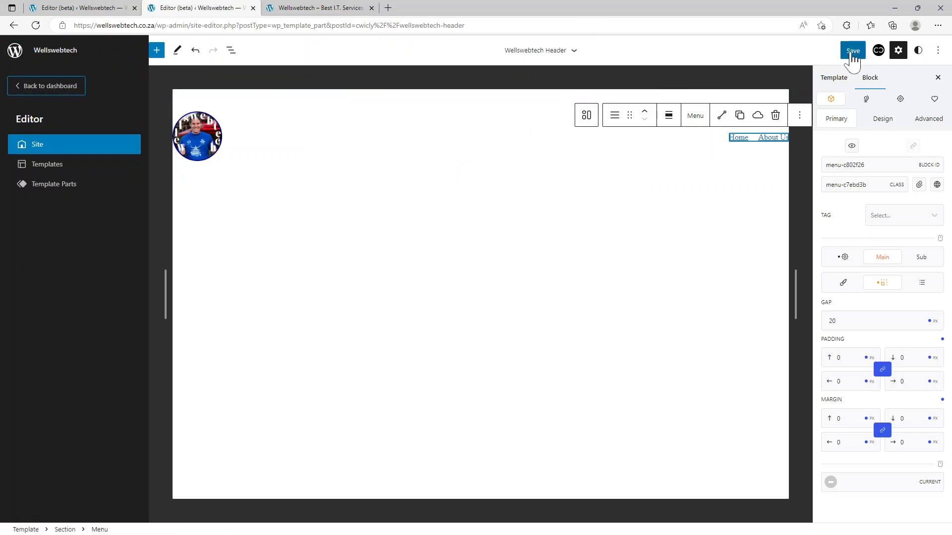
pyautogui.click(851, 51)
pyautogui.click(48, 184)
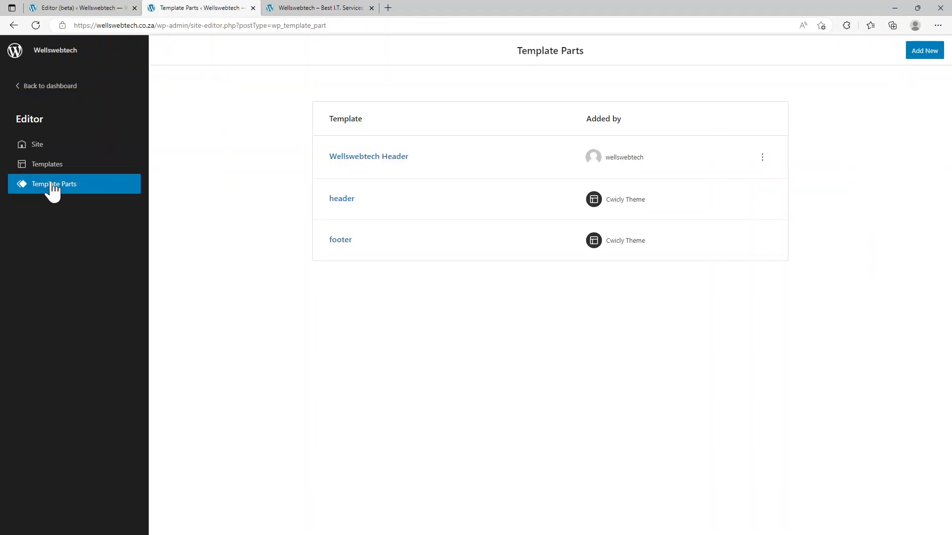
# - Open the Index template and inspect its header and footer template parts
pyautogui.click(47, 165)
pyautogui.click(340, 155)
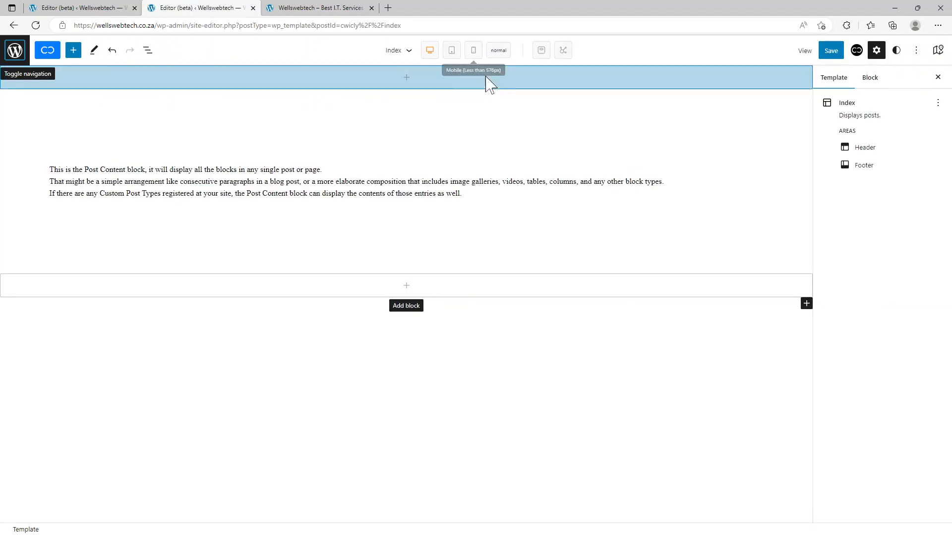
pyautogui.click(865, 148)
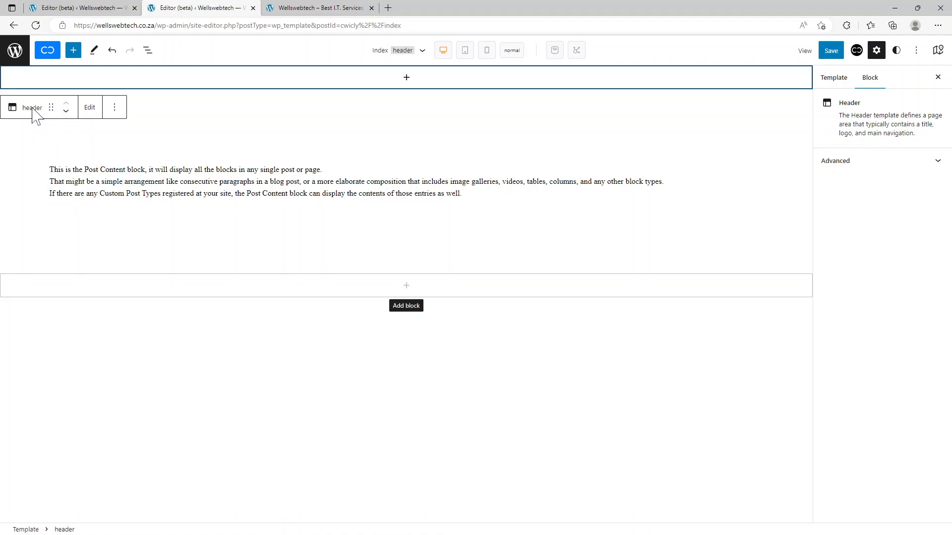
pyautogui.click(90, 108)
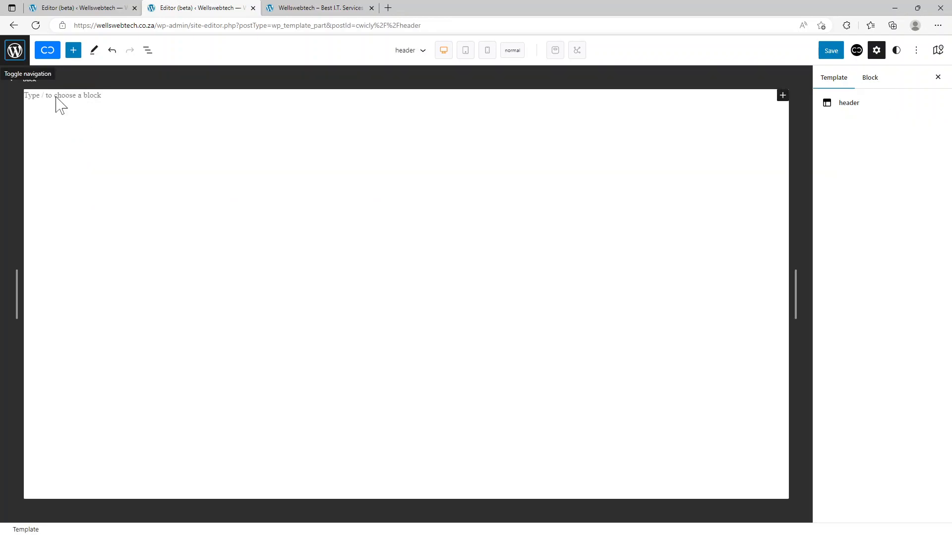
pyautogui.click(12, 79)
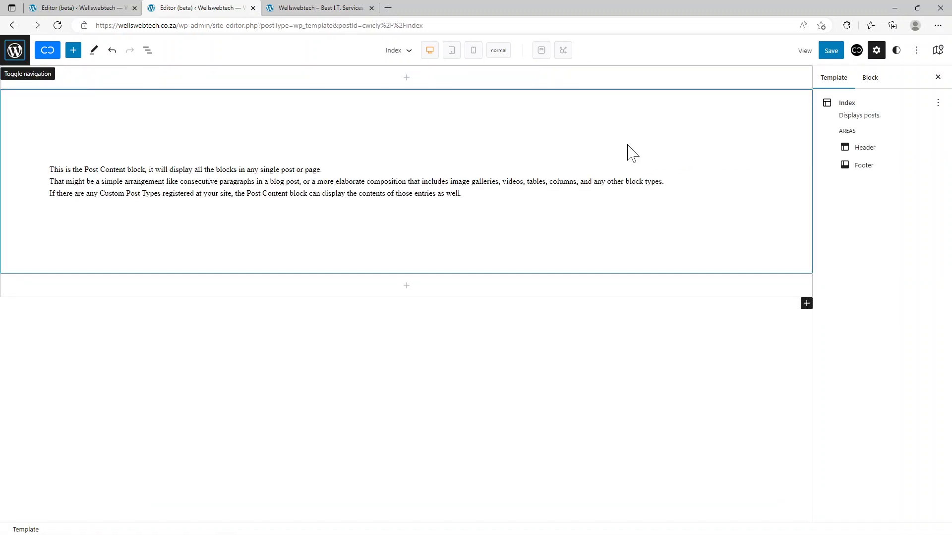
pyautogui.click(737, 290)
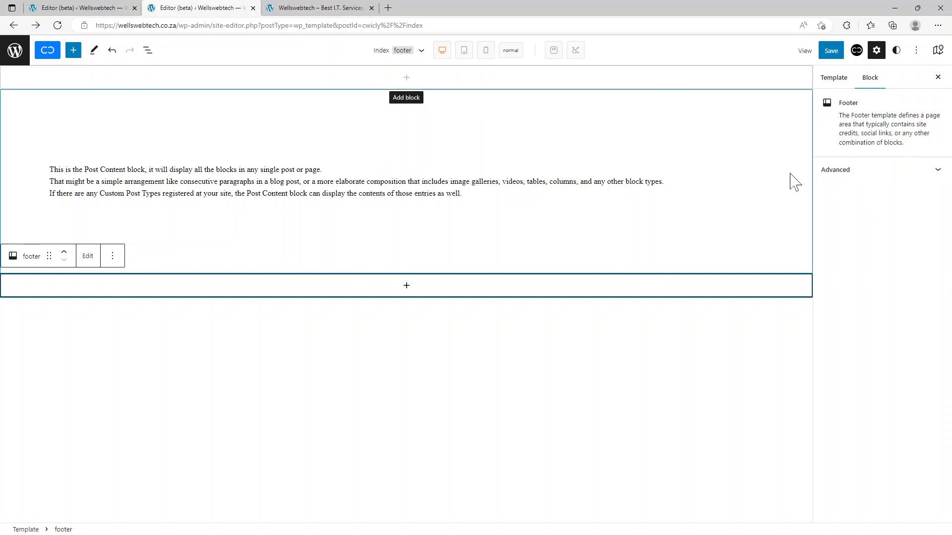
# - Replace the Index template's header with the existing Wellswebtech Header template part and save both the template and the template part
pyautogui.click(543, 86)
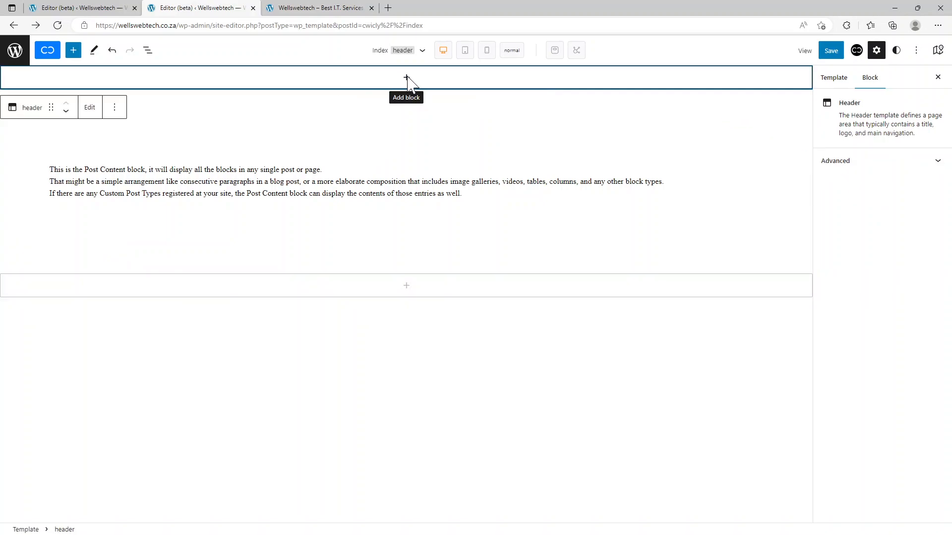
pyautogui.click(114, 108)
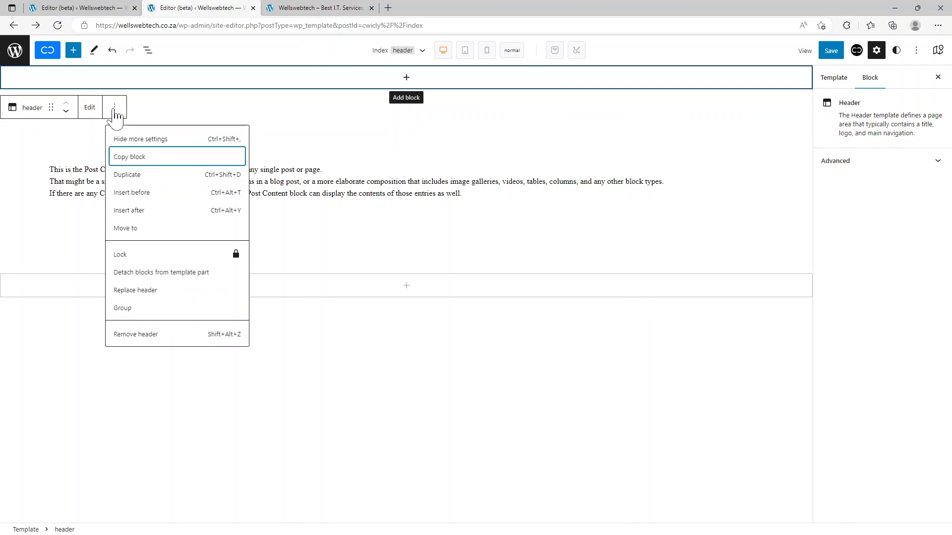
pyautogui.click(144, 293)
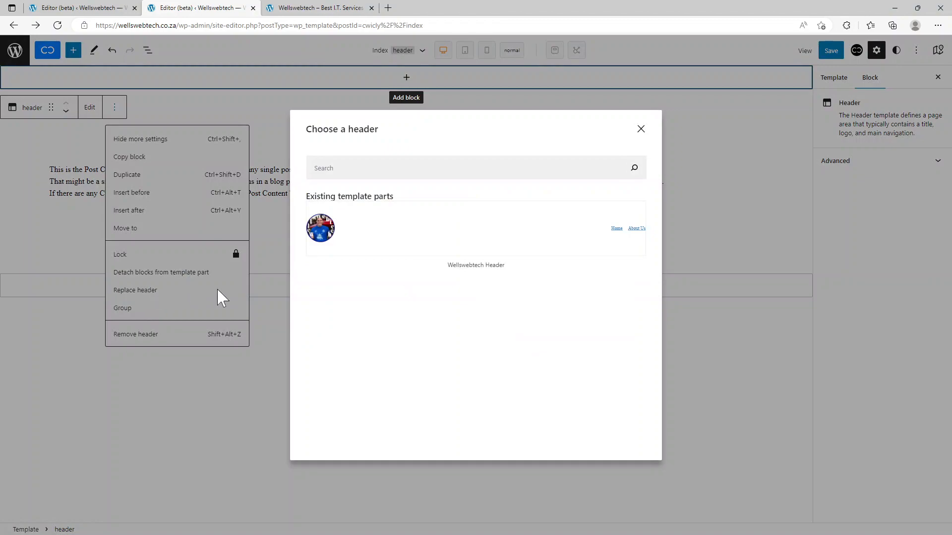
pyautogui.click(430, 240)
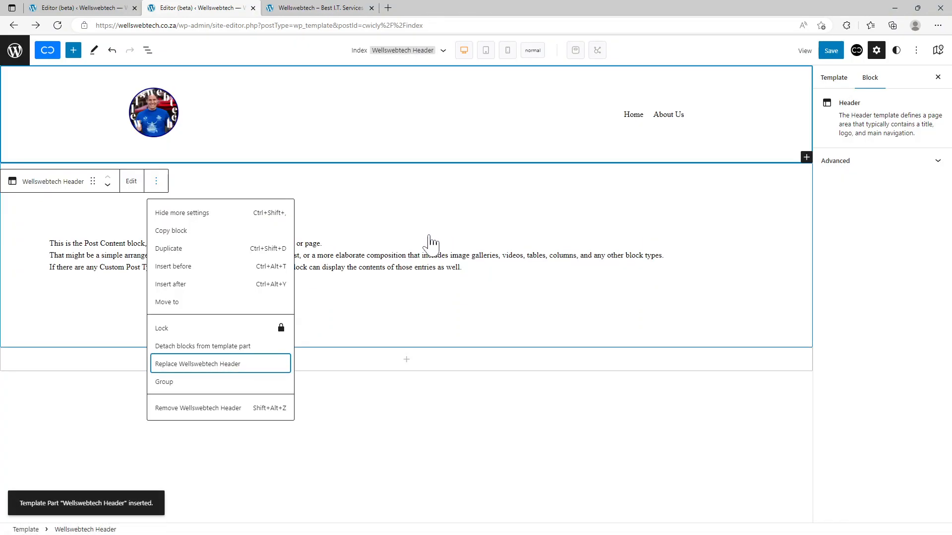
pyautogui.click(834, 54)
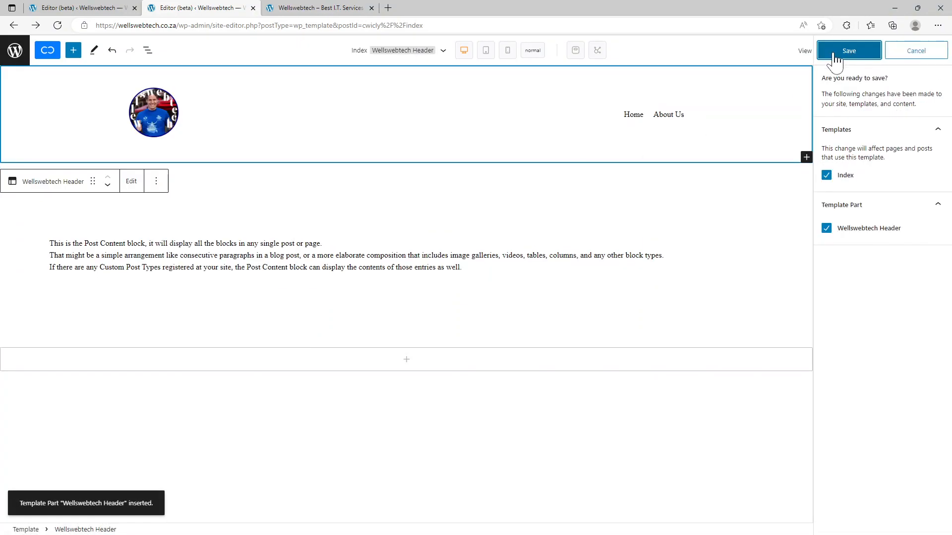
pyautogui.click(835, 55)
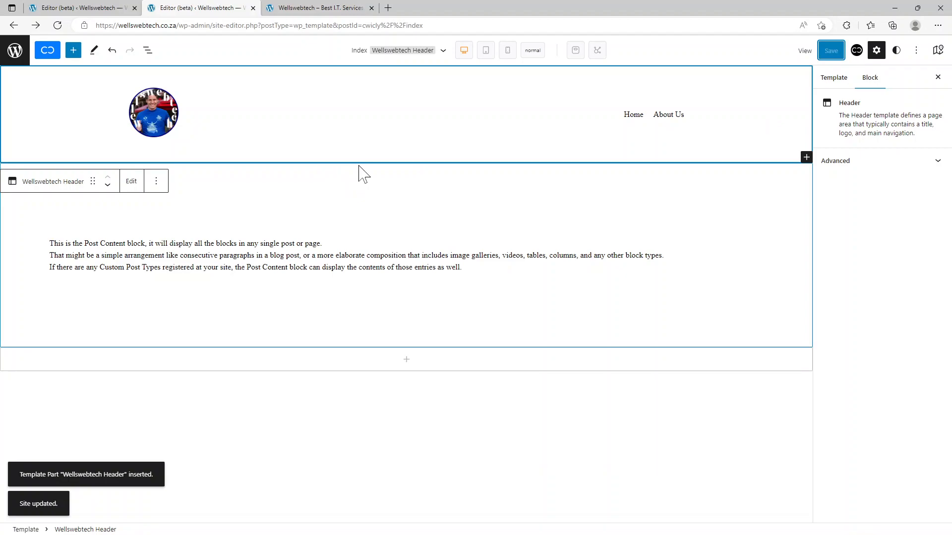
# - Reload the live site to check the new header, and return to the Index template's editor
pyautogui.click(299, 8)
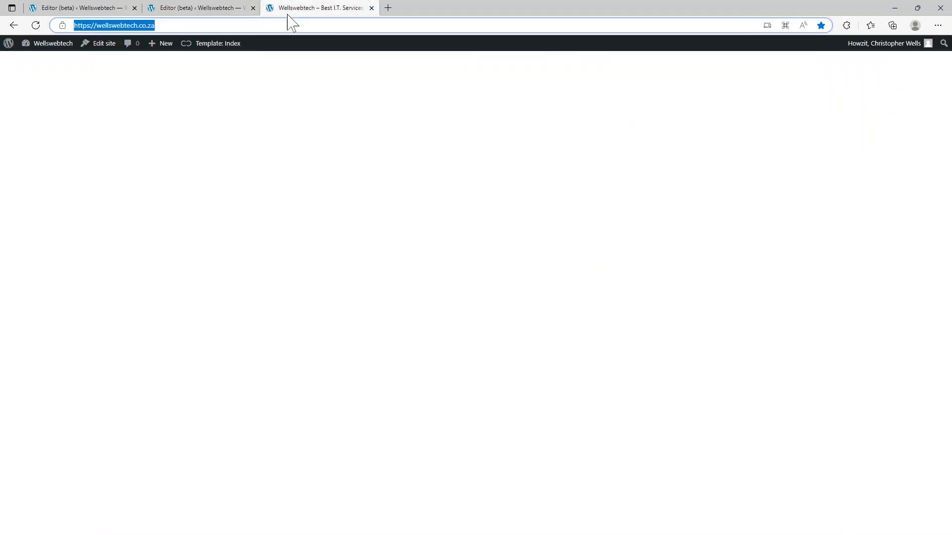
pyautogui.click(36, 25)
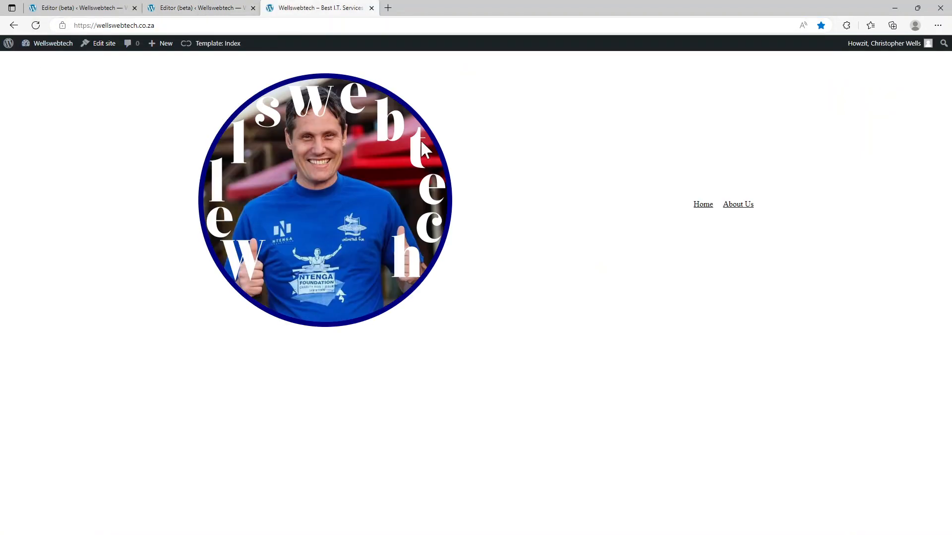
pyautogui.click(203, 8)
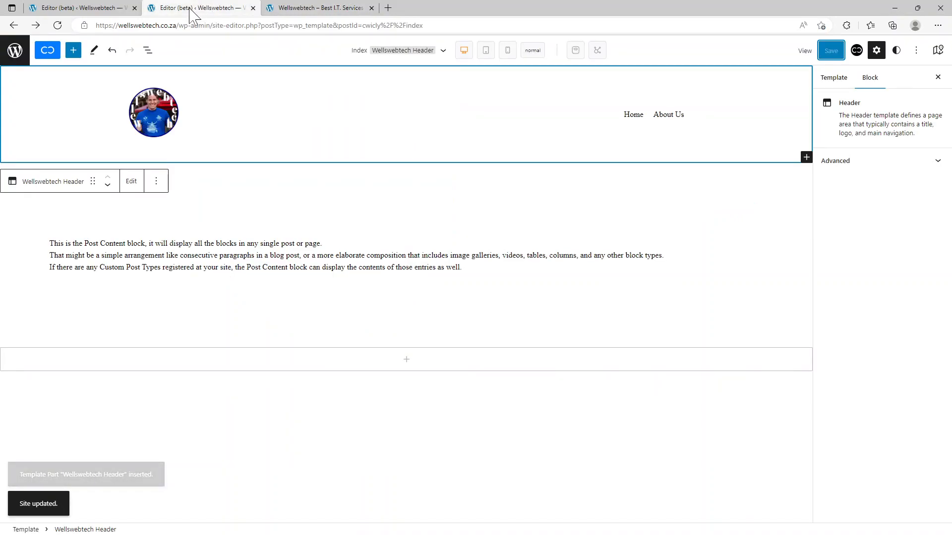
# - Set the header logo's image size to Thumbnail, save the change and check the header on the reloaded live site
pyautogui.click(157, 119)
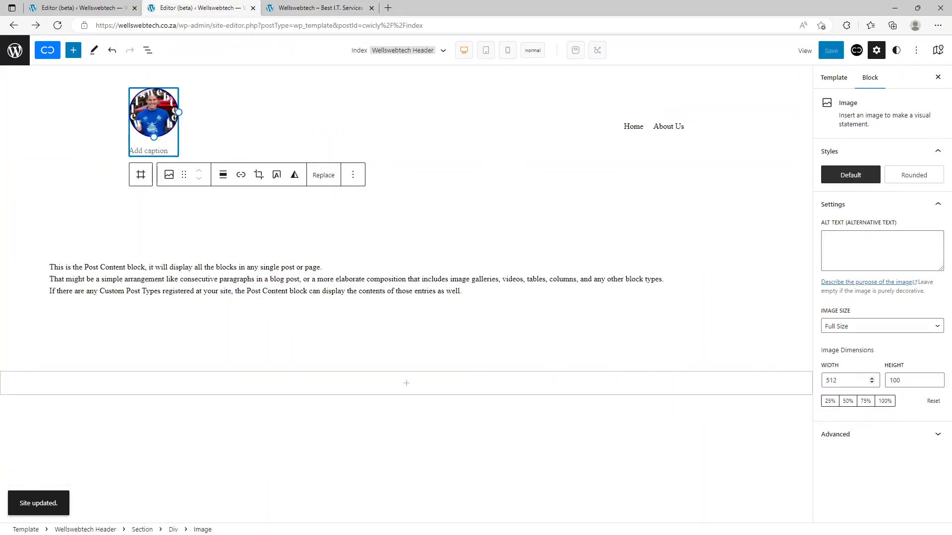
pyautogui.click(935, 329)
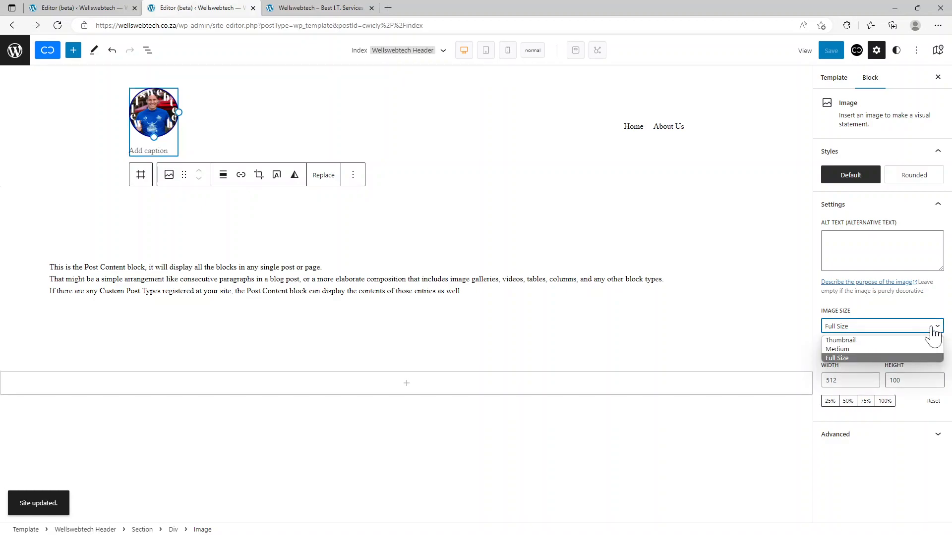
pyautogui.click(923, 340)
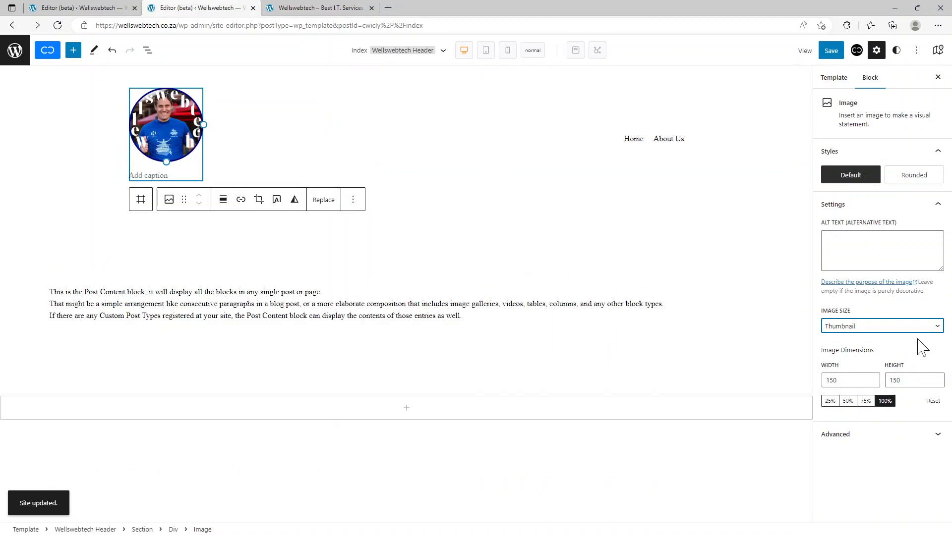
pyautogui.click(831, 51)
pyautogui.click(833, 54)
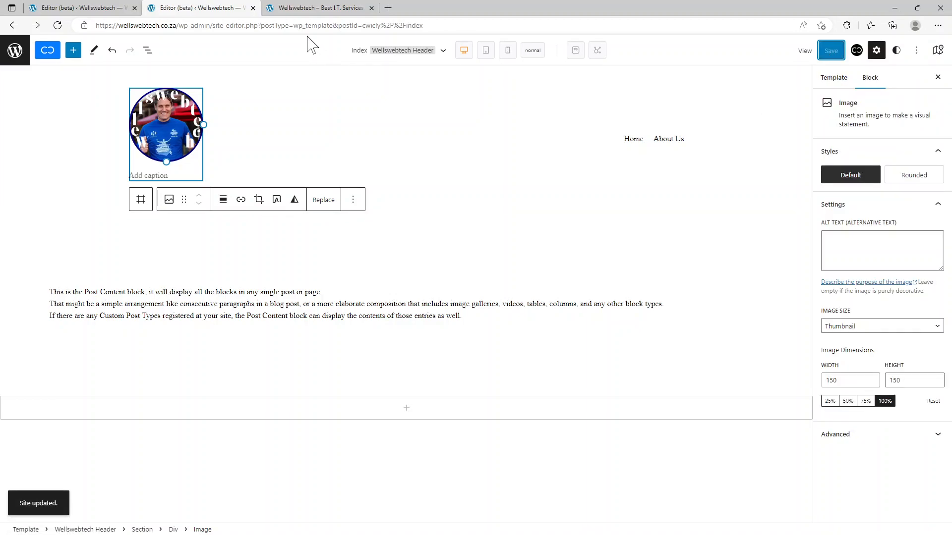
pyautogui.click(303, 9)
pyautogui.click(35, 26)
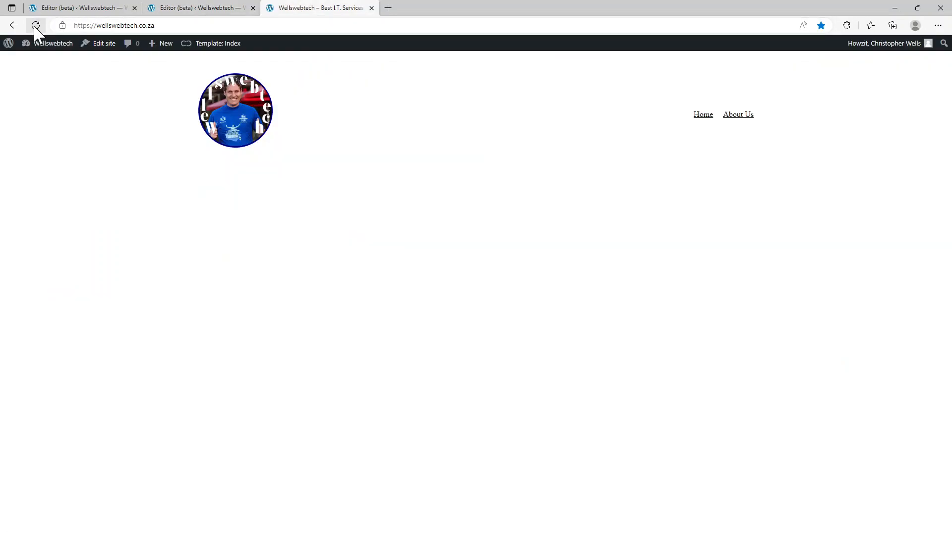